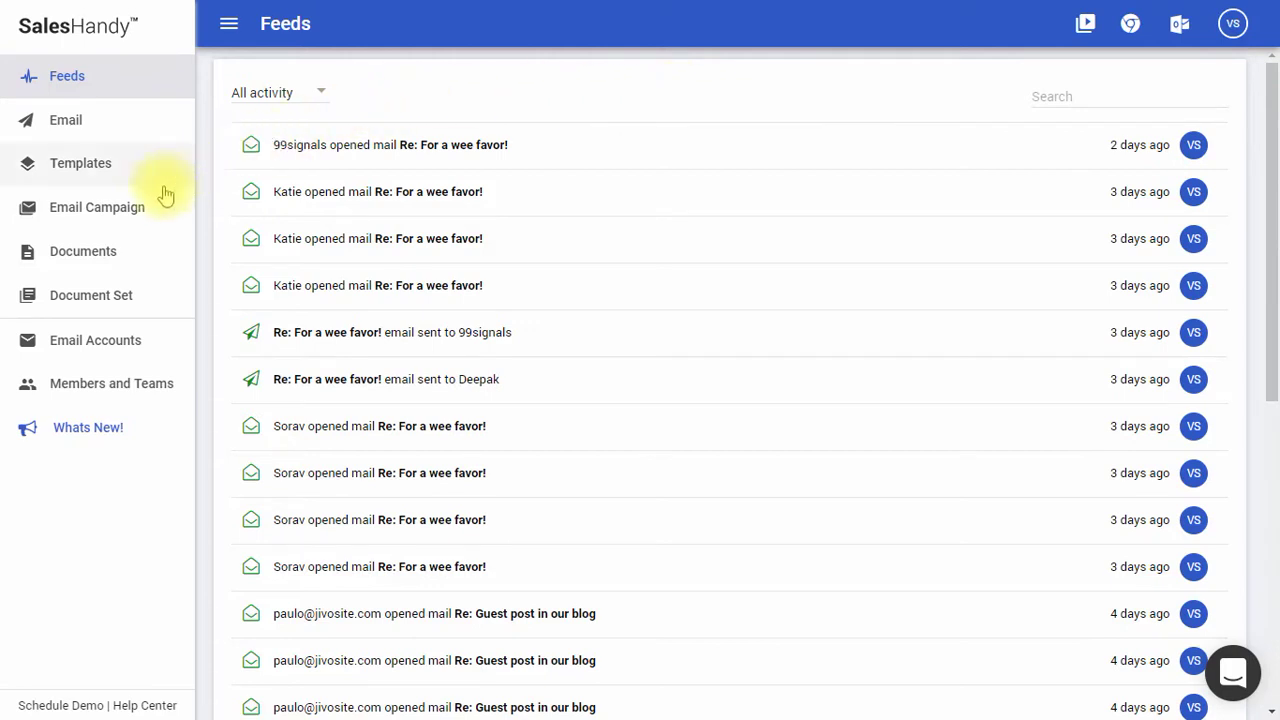
- Start a new email campaign from the email campaign list and select its title for editing
{"action": "left_click", "coordinate": [136, 207]}
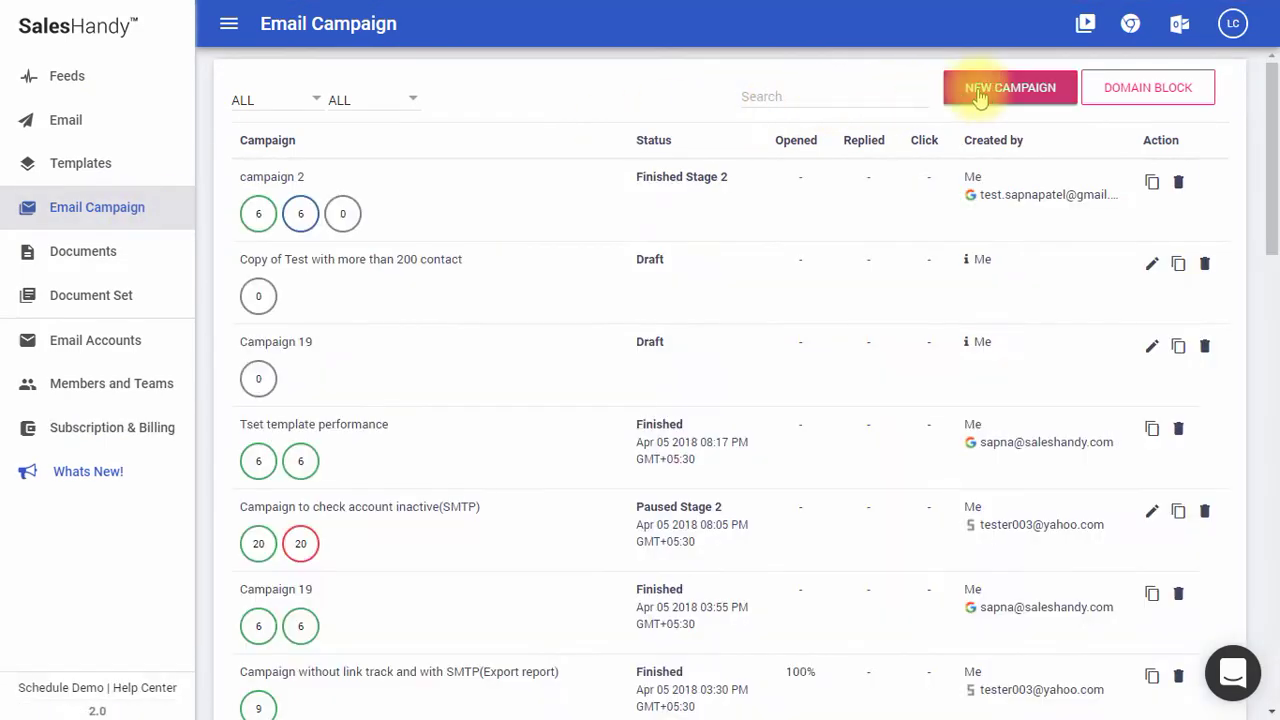
{"action": "left_click", "coordinate": [980, 92]}
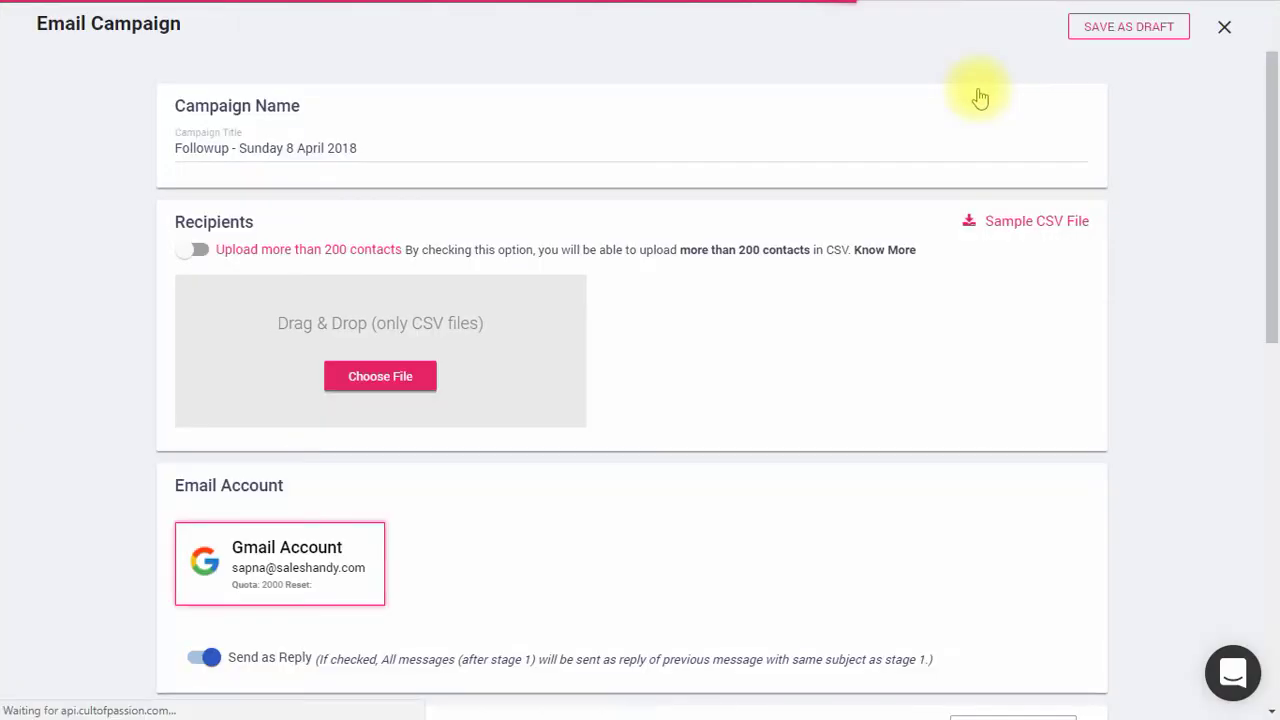
{"action": "left_click", "coordinate": [461, 155]}
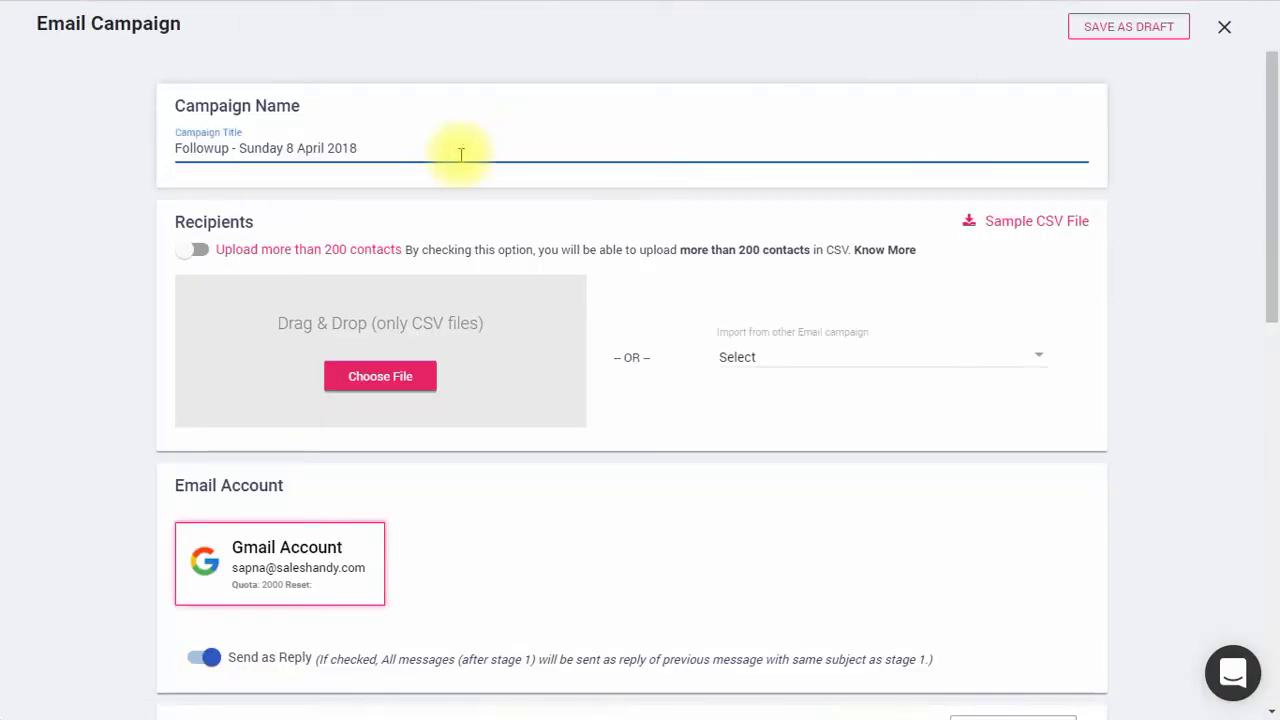
- Upload "saleshandy-campaign-sample-csv-file (4).csv" from the Downloads folder as the campaign's recipient list
{"action": "left_click", "coordinate": [398, 374]}
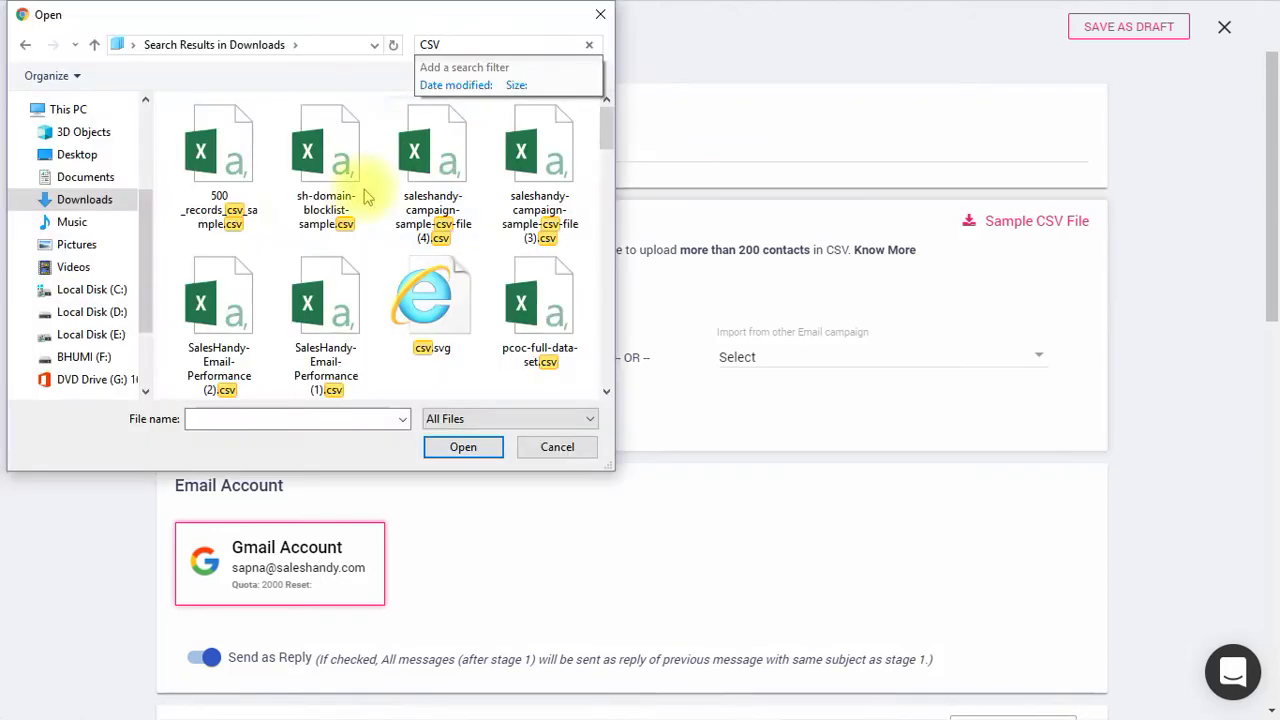
{"action": "left_click", "coordinate": [430, 160]}
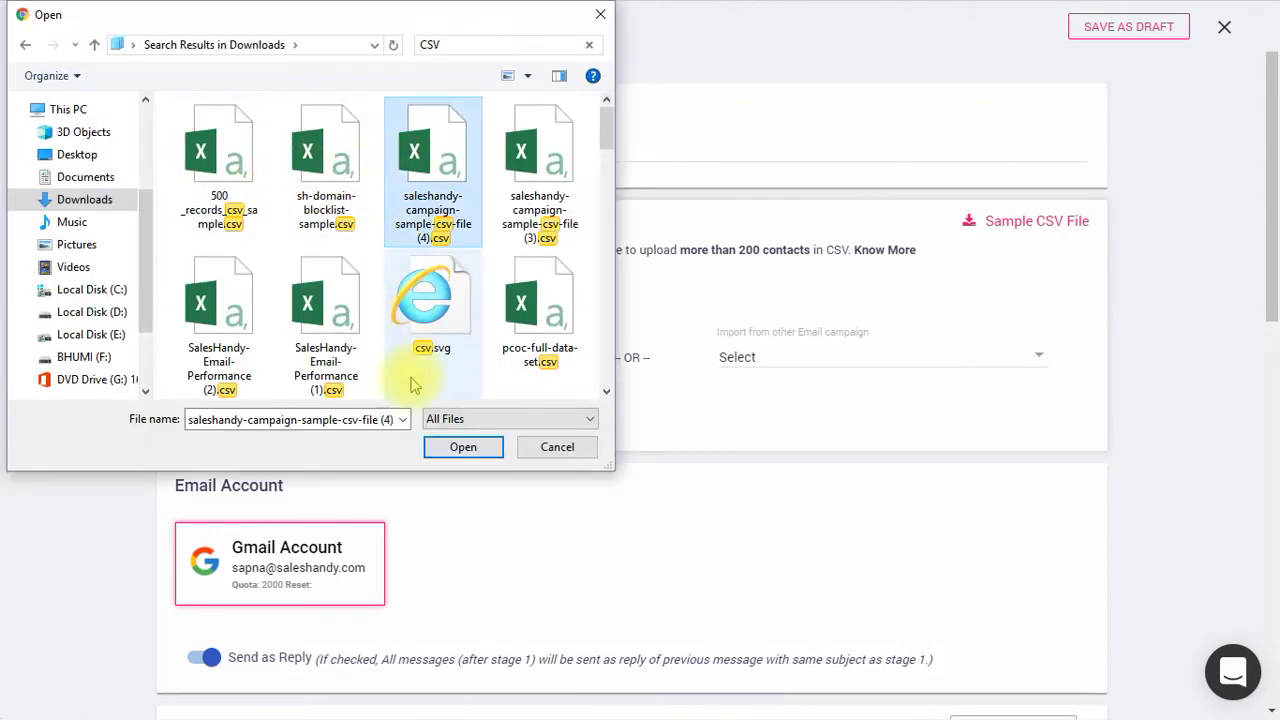
{"action": "left_click", "coordinate": [463, 447]}
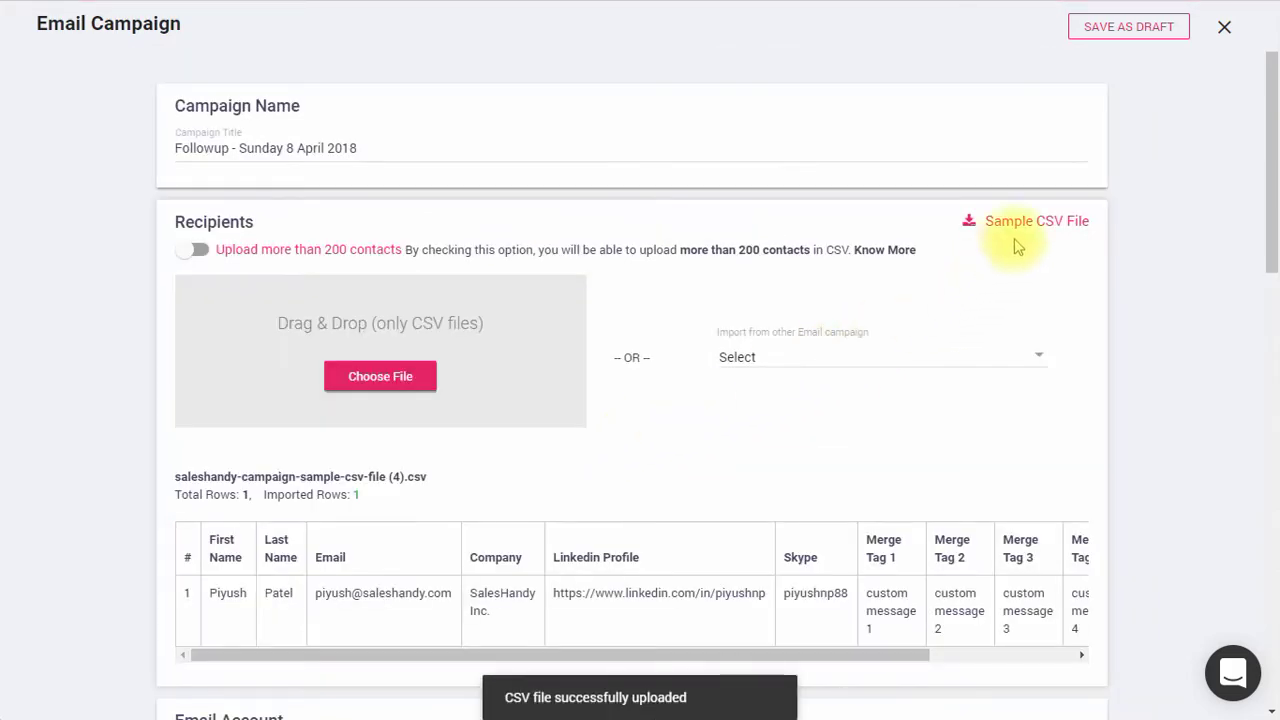
- Try importing recipients from Campaign 19, and import them from the campaign "Tset template performance" instead
{"action": "left_click", "coordinate": [862, 368]}
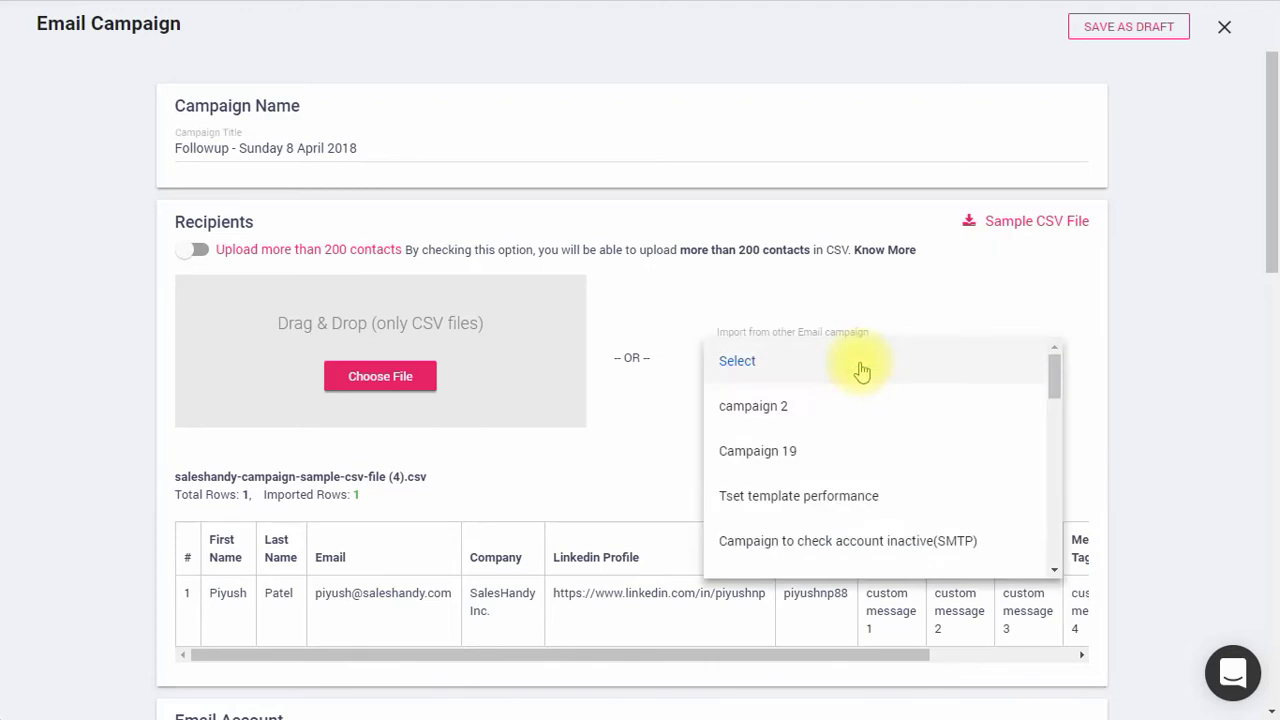
{"action": "left_click", "coordinate": [839, 445]}
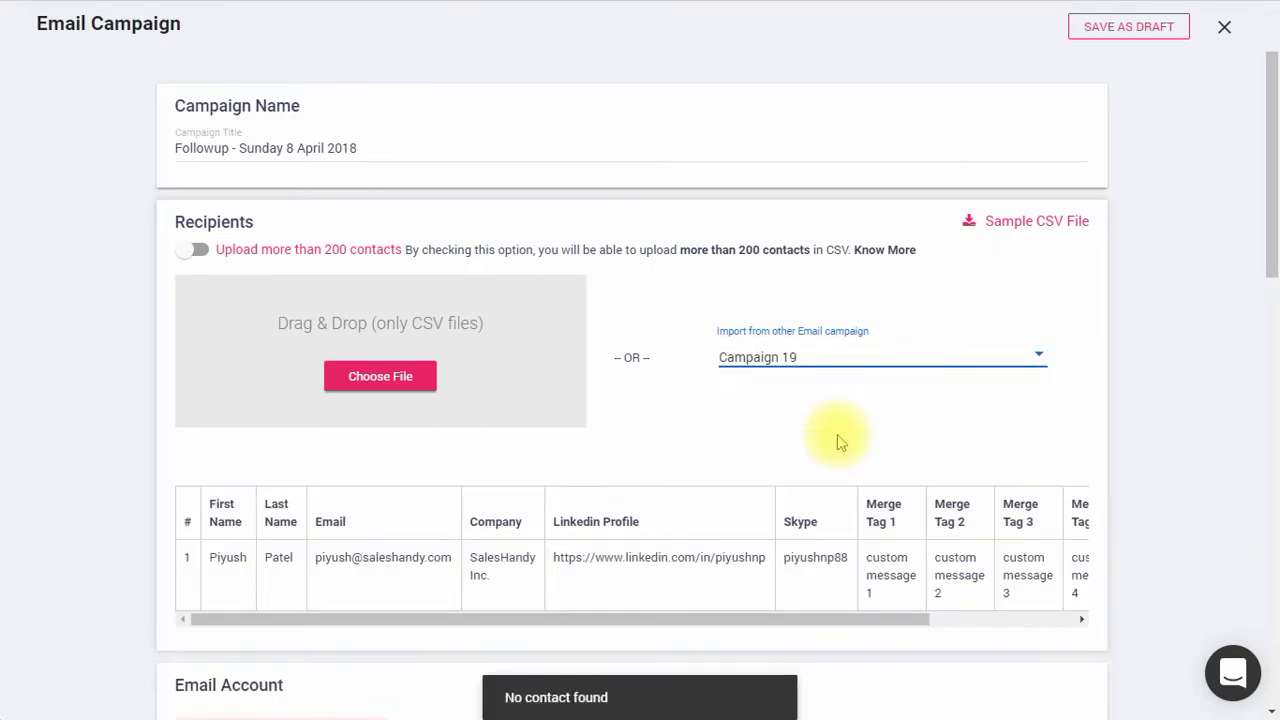
{"action": "left_click", "coordinate": [830, 360]}
{"action": "left_click", "coordinate": [818, 408]}
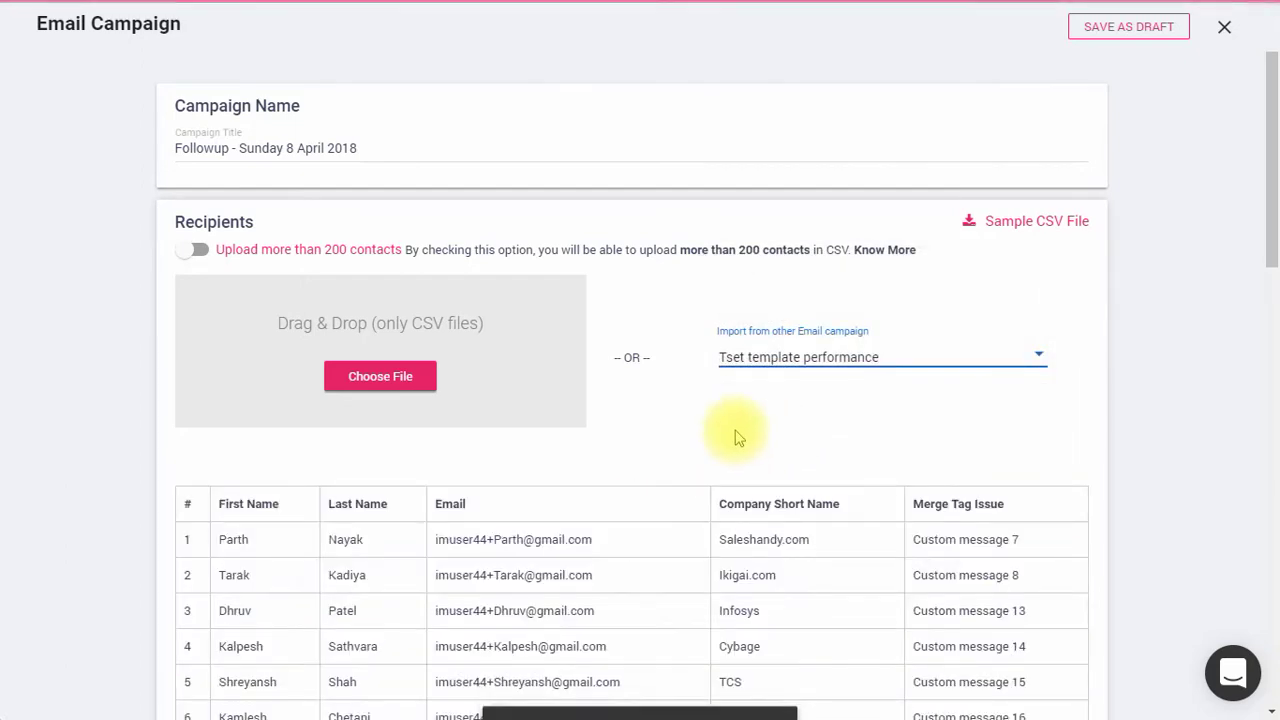
- Try the option to upload more than 200 contacts, and toggle Send as Reply off and back on
{"action": "left_click", "coordinate": [200, 250]}
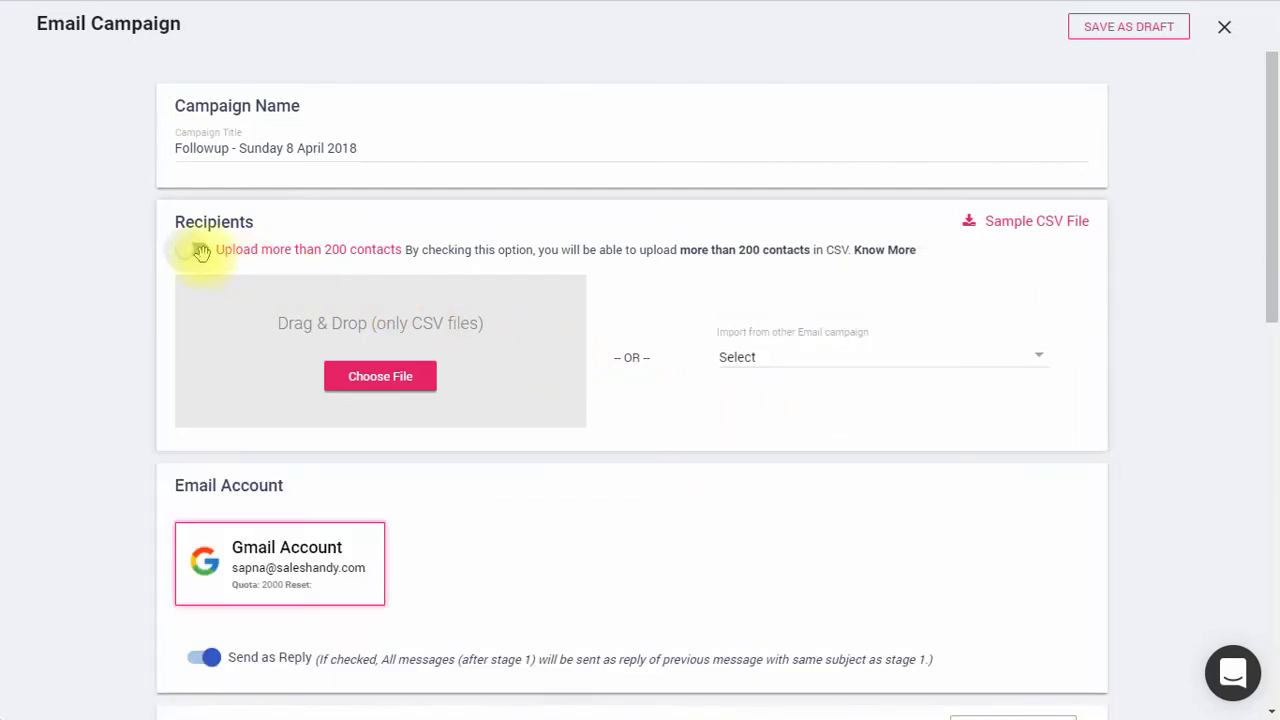
{"action": "scroll", "coordinate": [450, 265], "scroll_direction": "down", "scroll_amount": 3}
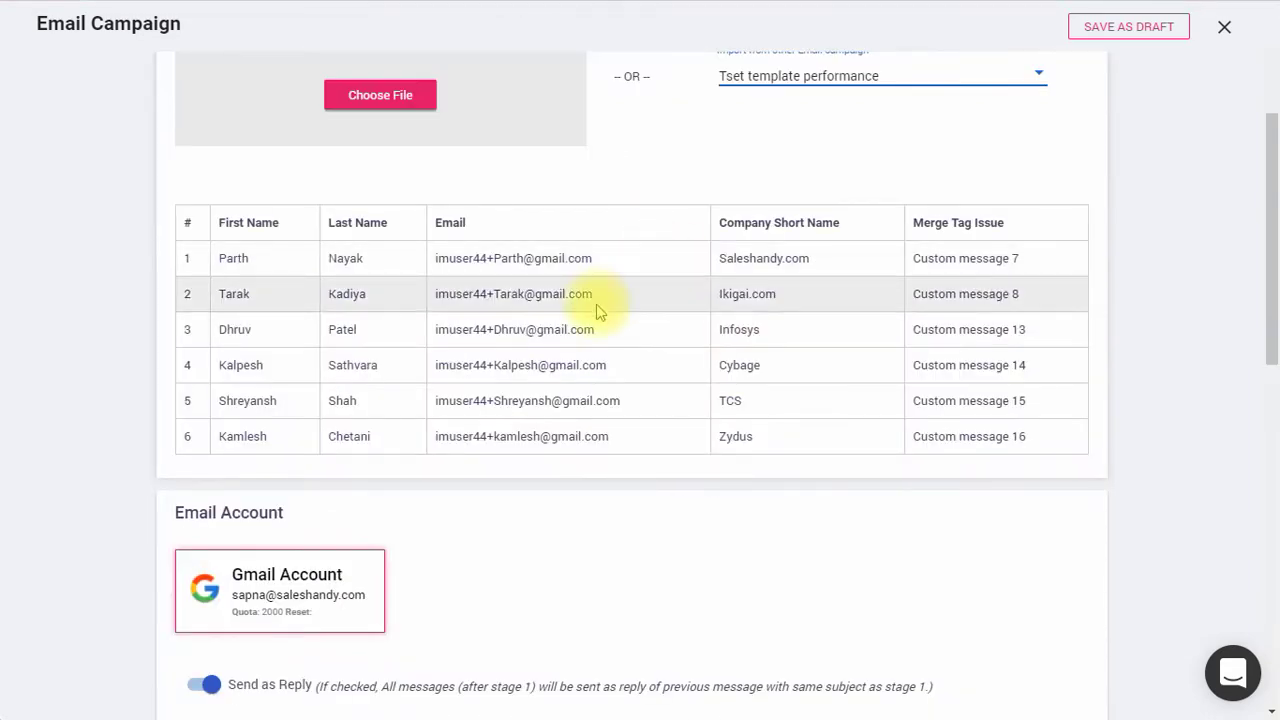
{"action": "scroll", "coordinate": [590, 310], "scroll_direction": "down", "scroll_amount": 4}
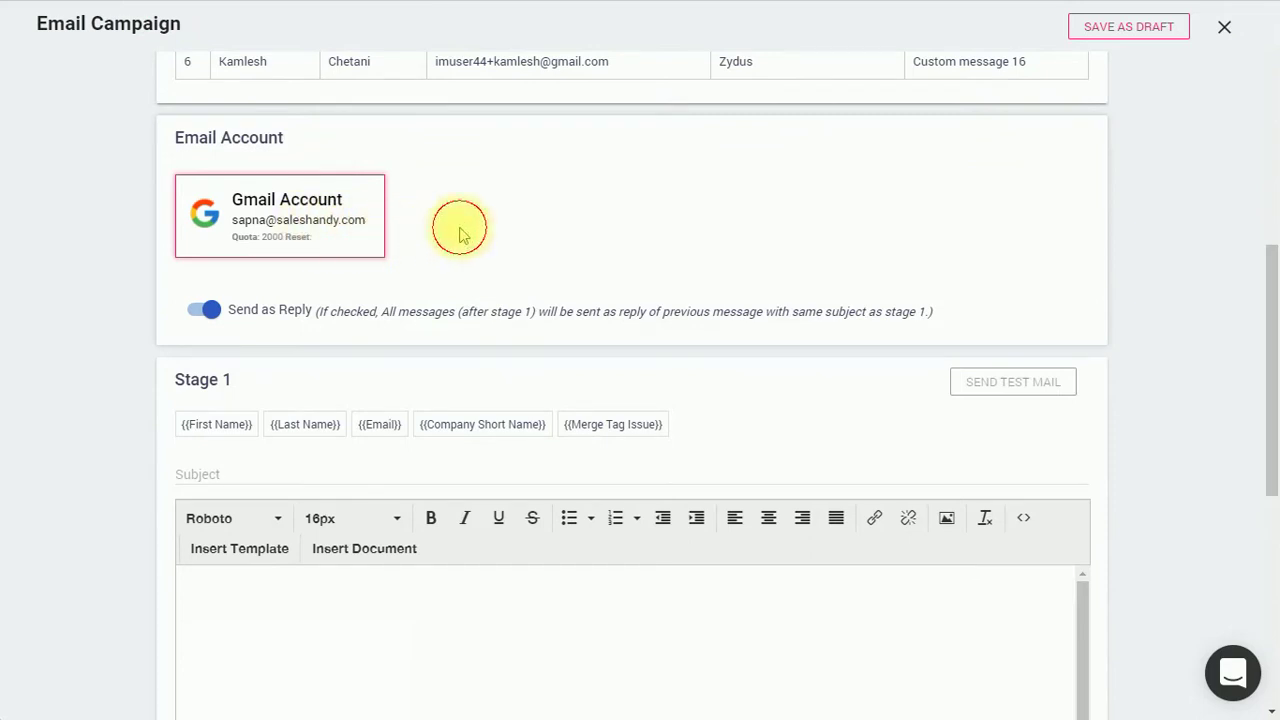
{"action": "left_click", "coordinate": [207, 309]}
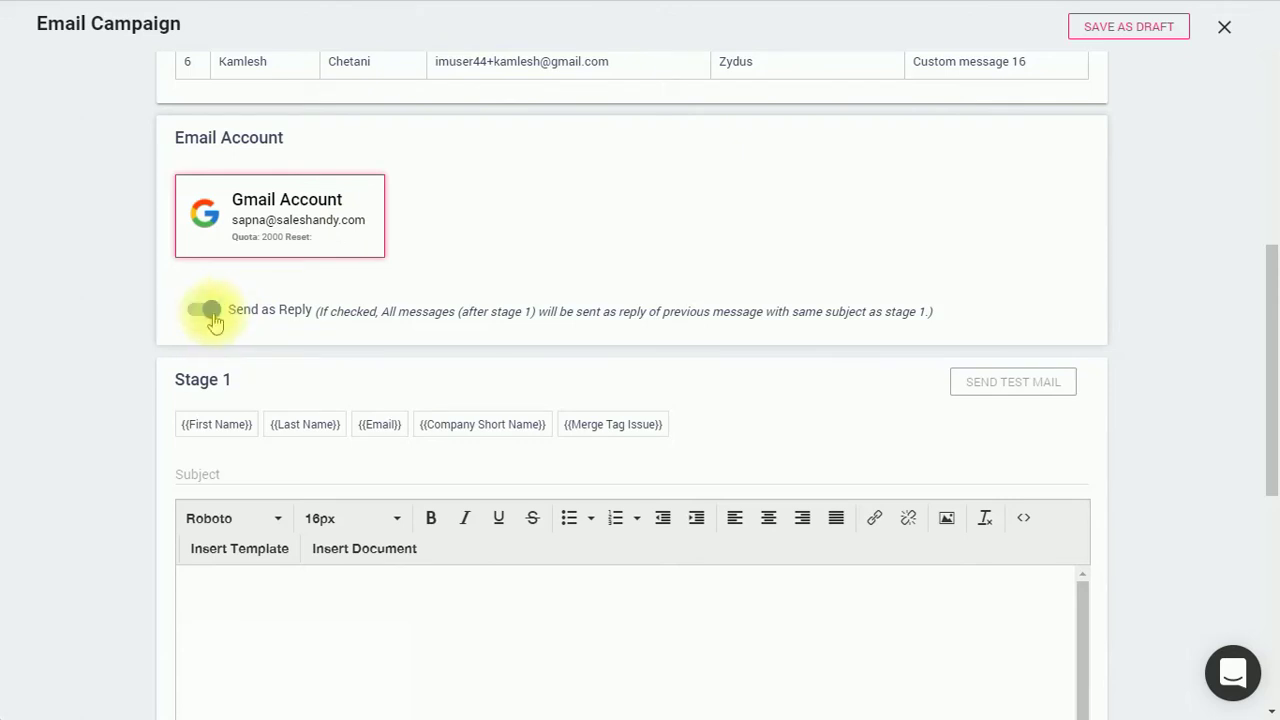
{"action": "left_click", "coordinate": [208, 312]}
- Enter "LET US MEET" as the subject of the Stage 1 email
{"action": "scroll", "coordinate": [311, 368], "scroll_direction": "down", "scroll_amount": 2}
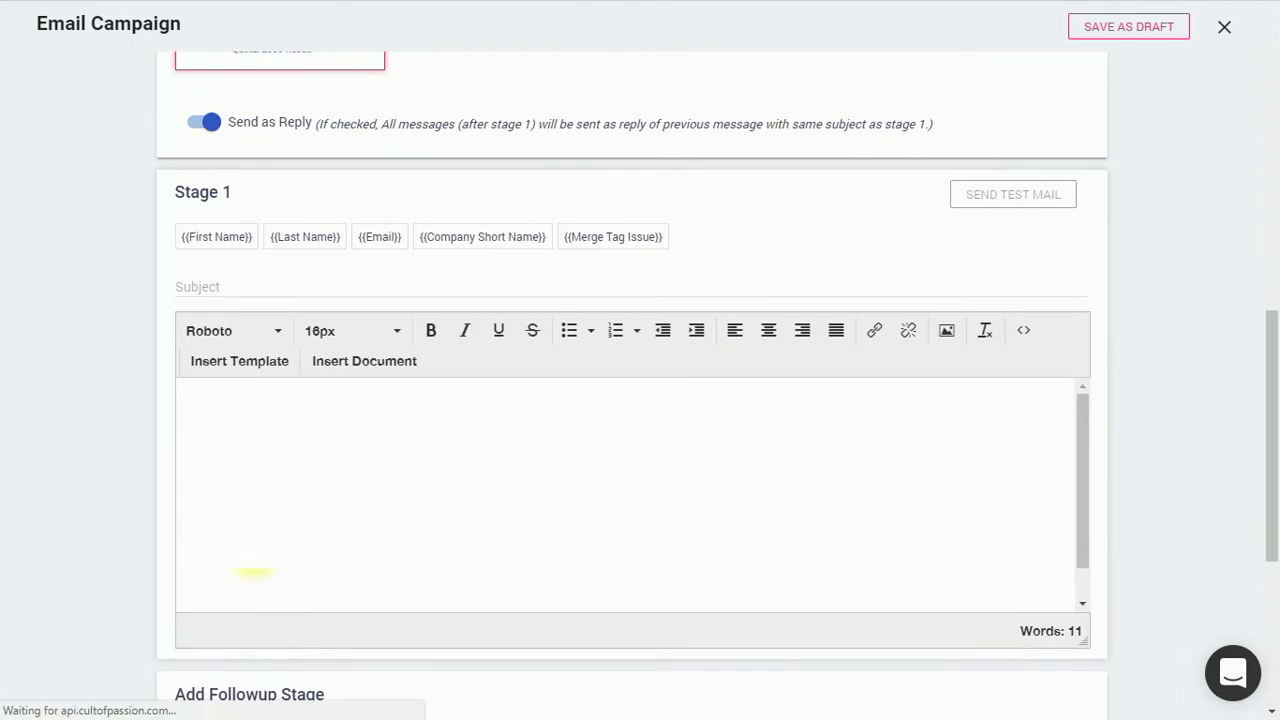
{"action": "left_click", "coordinate": [276, 285]}
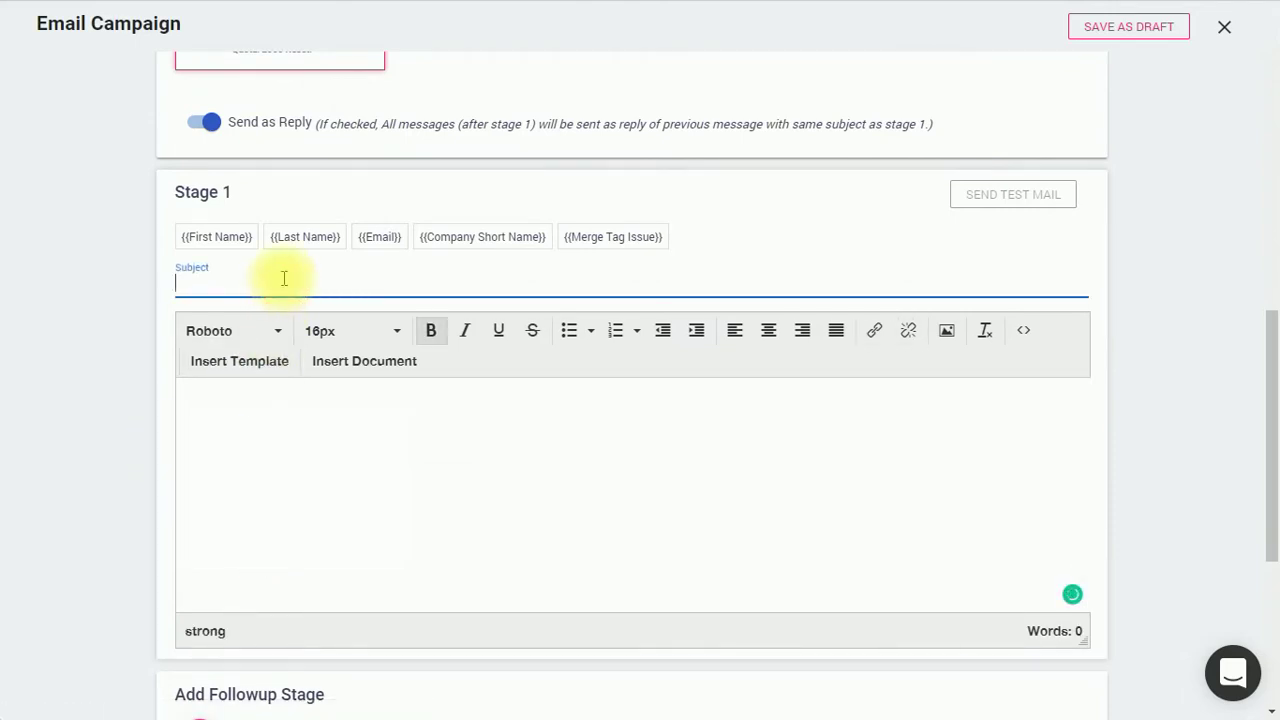
{"action": "type", "text": "LET US MEET"}
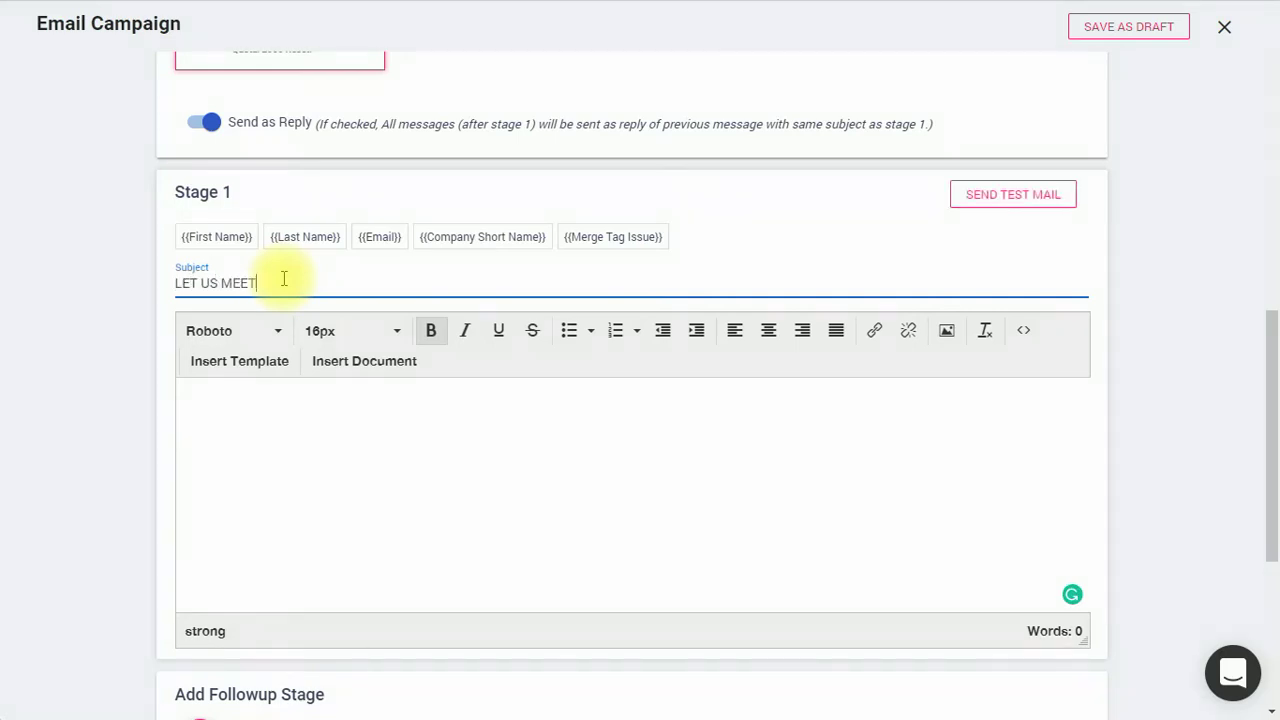
- Insert a saved personal HTML template into the body of the Stage 1 email
{"action": "left_click", "coordinate": [349, 416]}
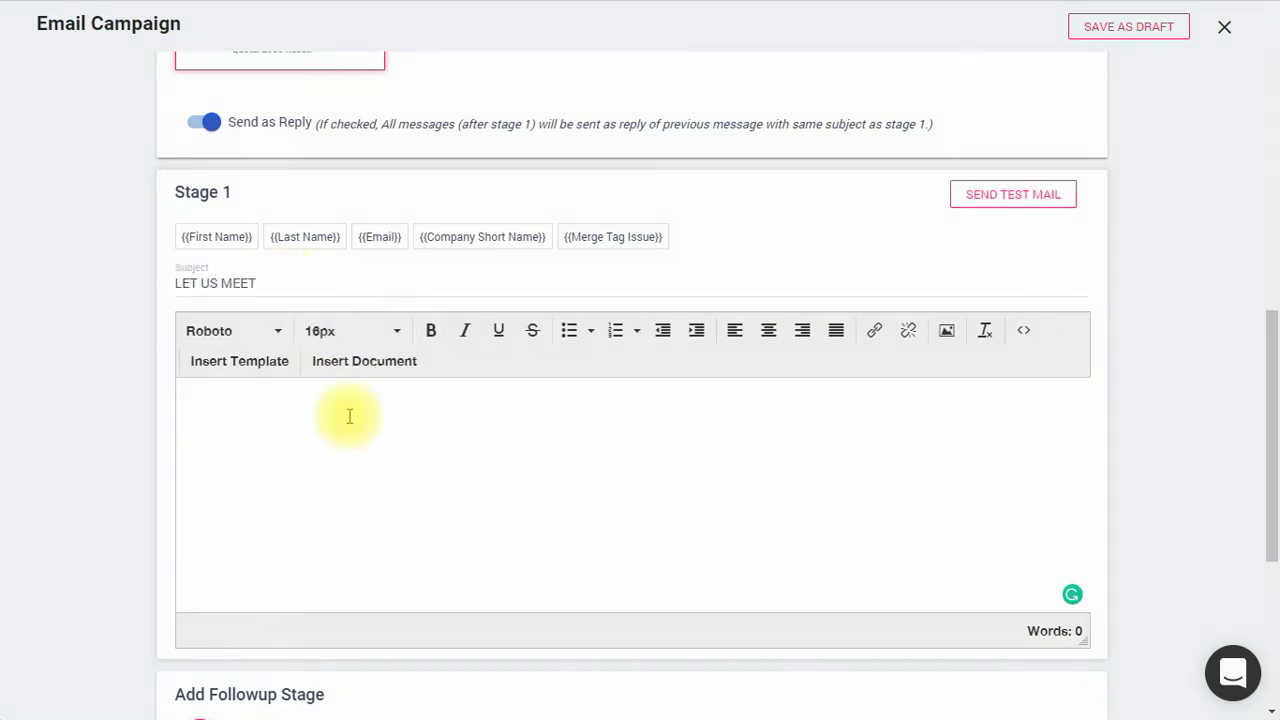
{"action": "left_click", "coordinate": [258, 372]}
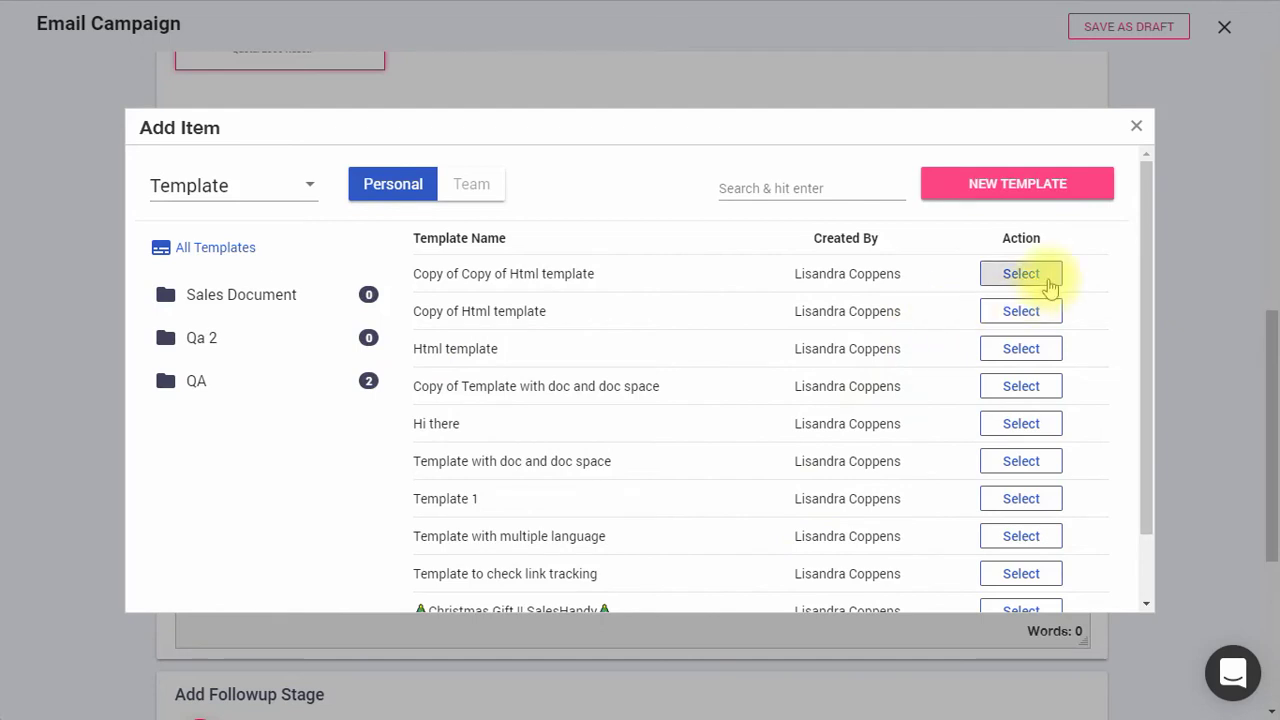
{"action": "left_click", "coordinate": [1012, 367]}
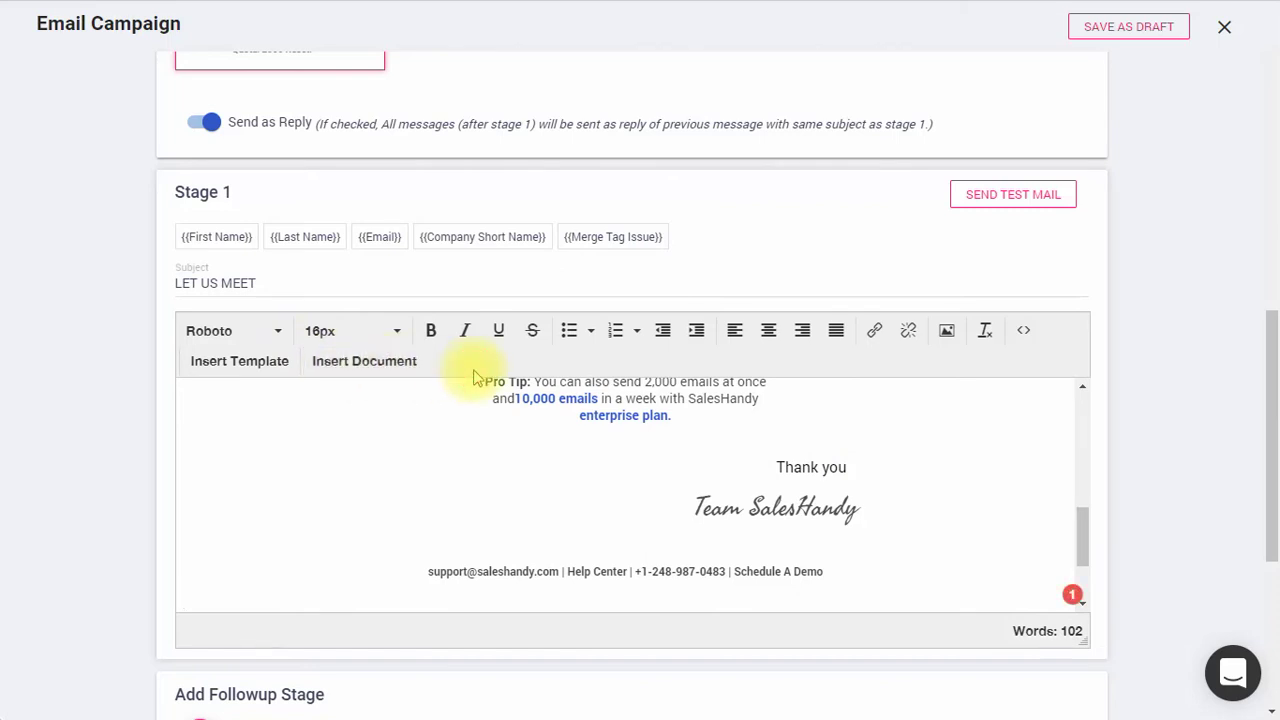
- Examine the HTML source code of the Stage 1 email body and close it
{"action": "left_click", "coordinate": [1022, 333]}
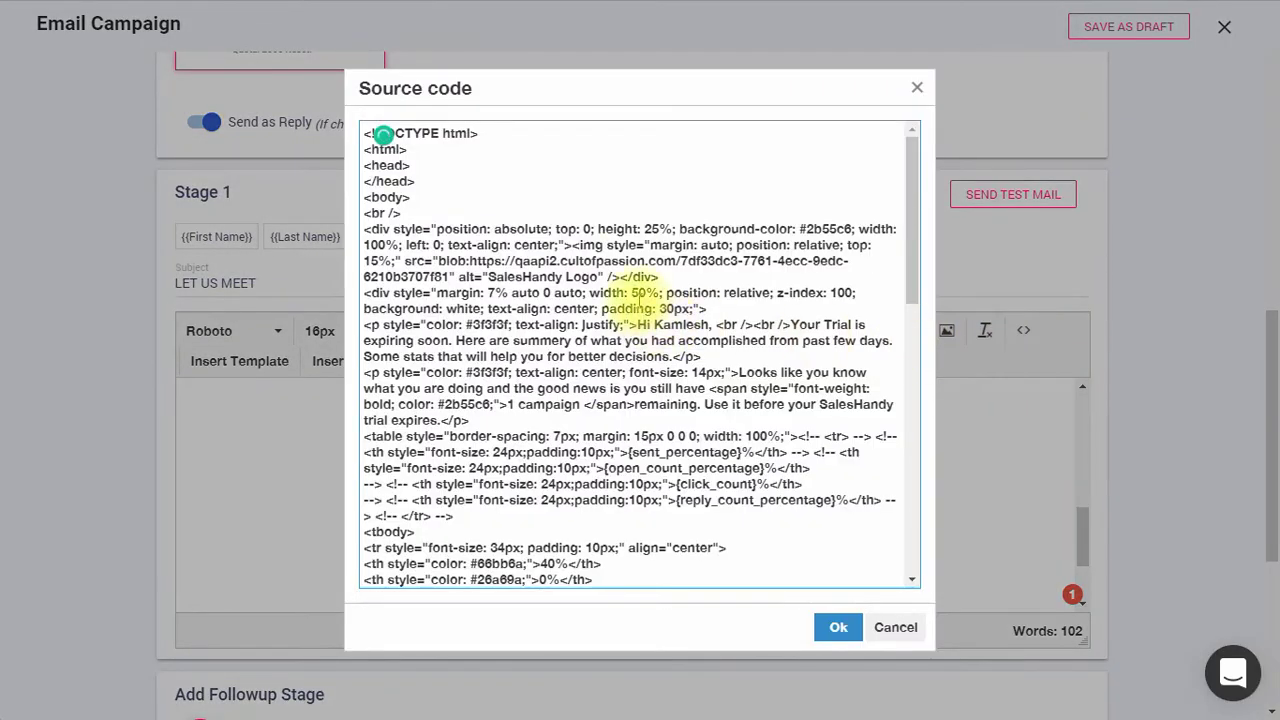
{"action": "scroll", "coordinate": [629, 257], "scroll_direction": "down", "scroll_amount": 10}
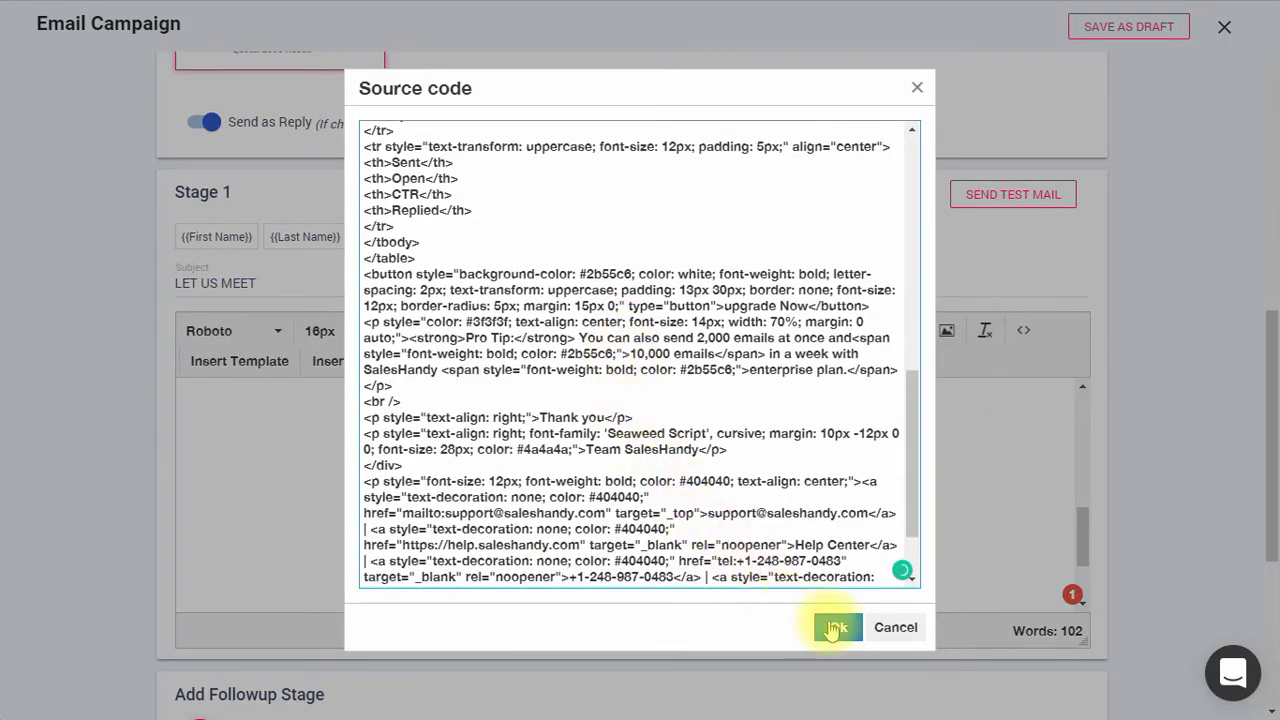
{"action": "left_click", "coordinate": [830, 627]}
- Replace the name in the greeting with the {{First Name}} merge tag and the word "summery" with the {{Email}} tag
{"action": "scroll", "coordinate": [814, 491], "scroll_direction": "up", "scroll_amount": 10}
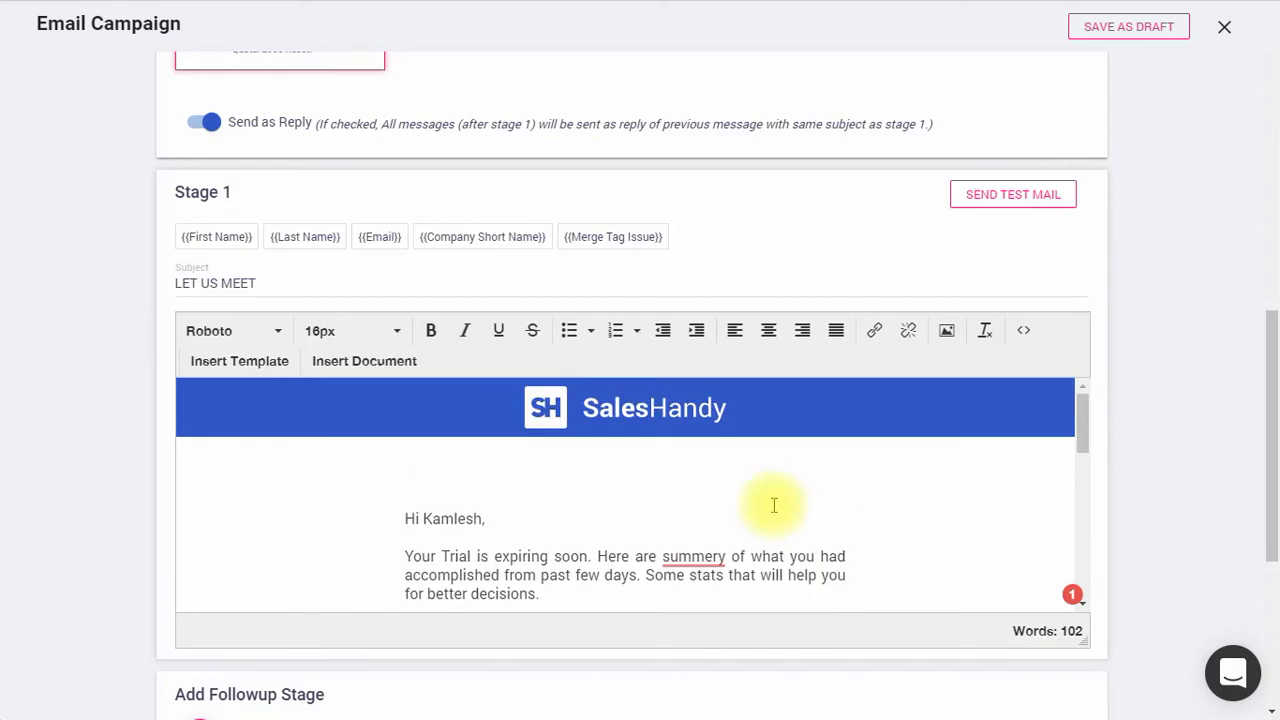
{"action": "double_click", "coordinate": [457, 518]}
{"action": "key", "text": "BackSpace"}
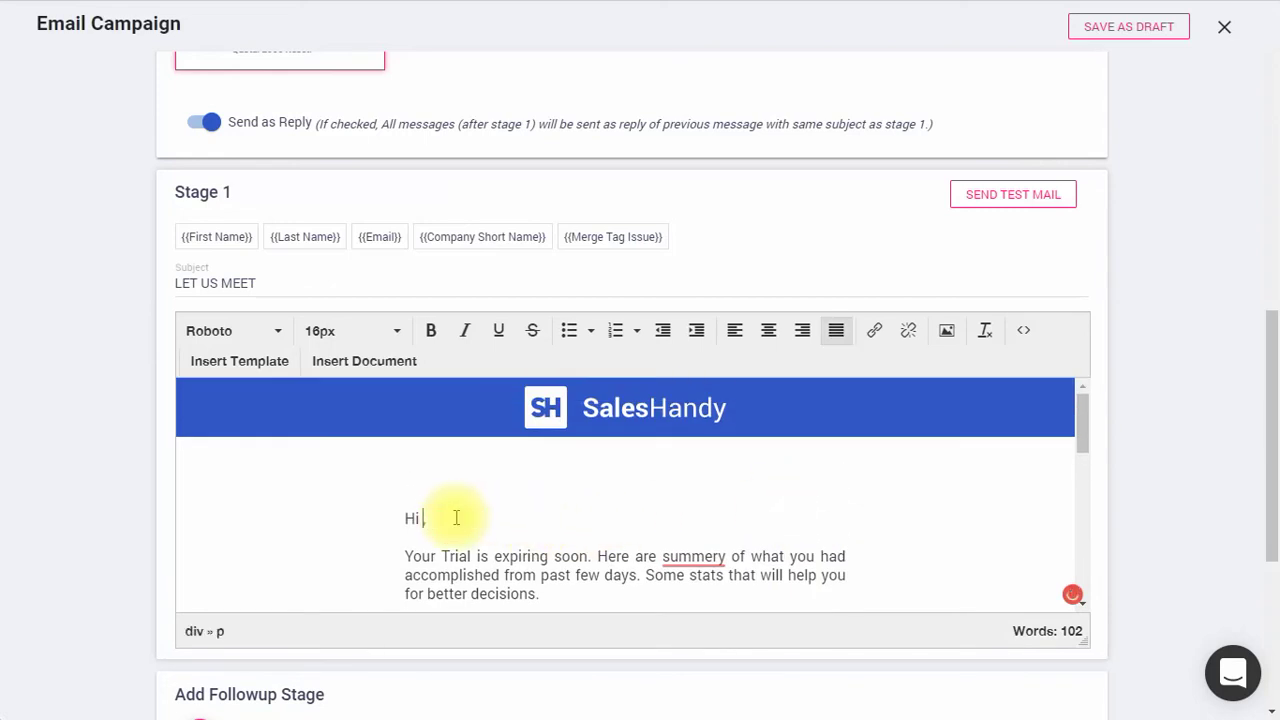
{"action": "left_click", "coordinate": [243, 239]}
{"action": "double_click", "coordinate": [693, 556]}
{"action": "left_click", "coordinate": [380, 237]}
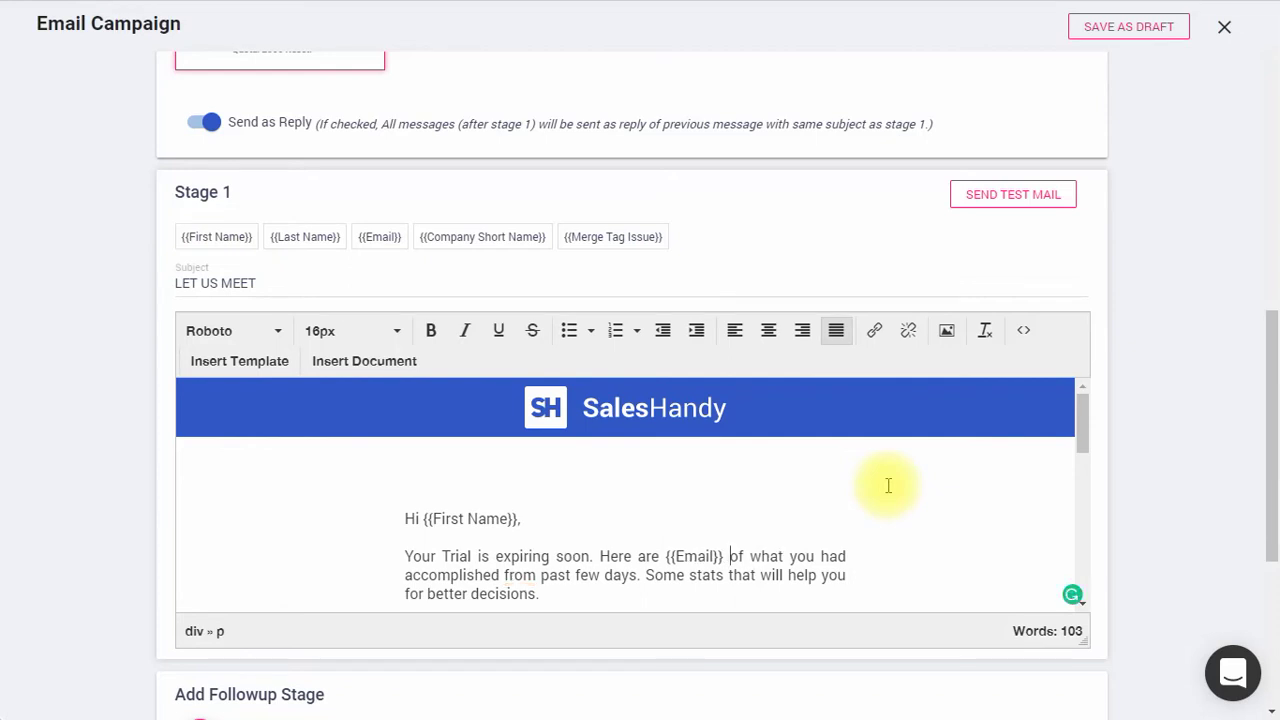
- Add a follow-up stage after the Stage 1 email
{"action": "scroll", "coordinate": [888, 485], "scroll_direction": "down", "scroll_amount": 2}
{"action": "scroll", "coordinate": [888, 485], "scroll_direction": "down", "scroll_amount": 1}
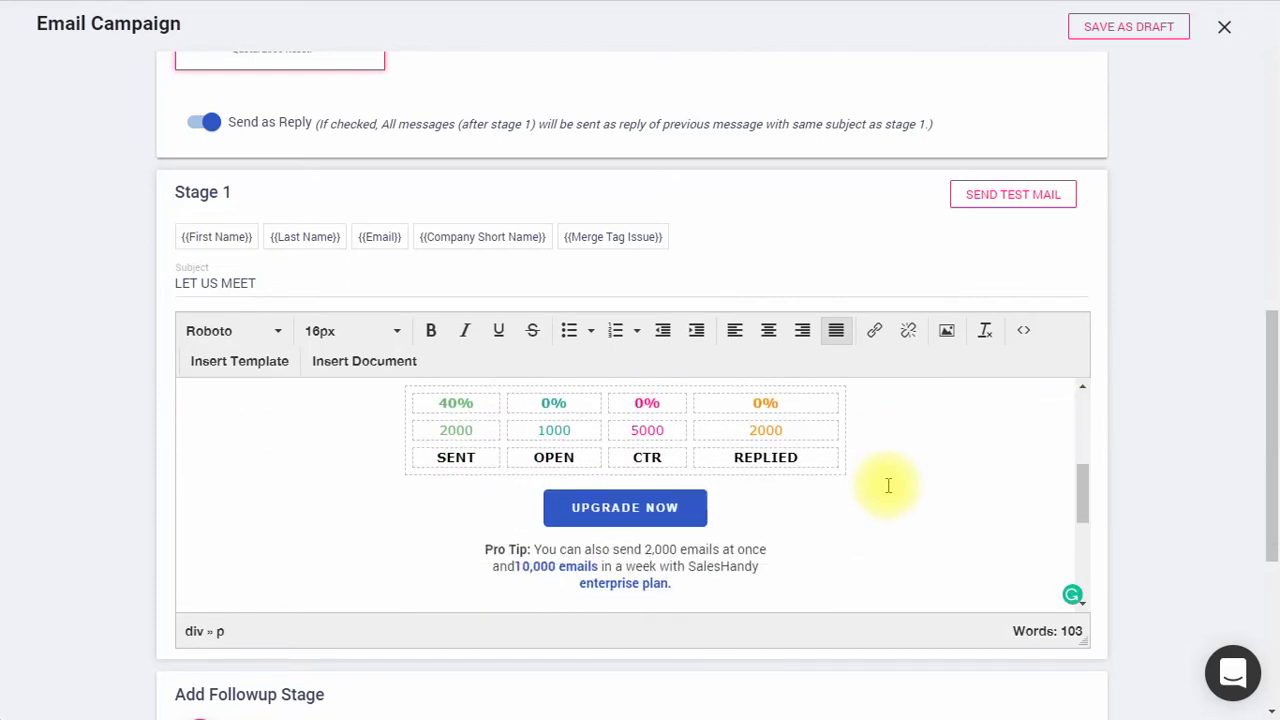
{"action": "scroll", "coordinate": [888, 486], "scroll_direction": "down", "scroll_amount": 3}
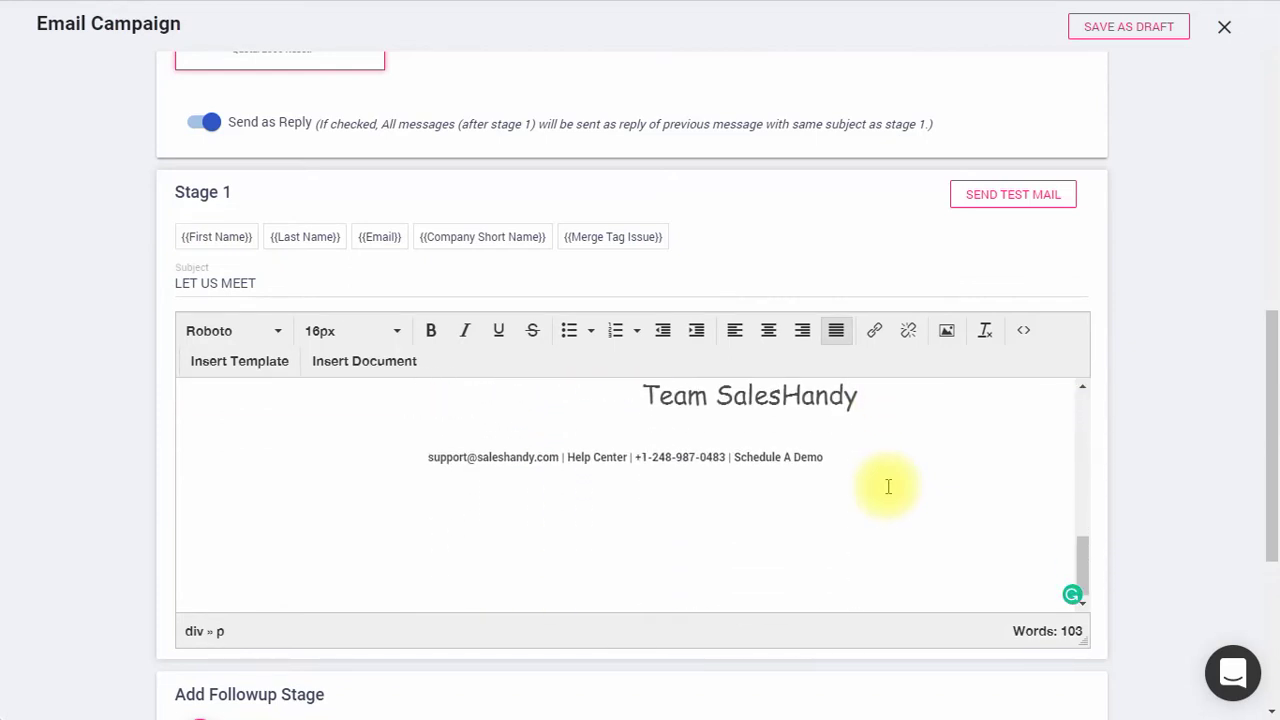
{"action": "scroll", "coordinate": [888, 486], "scroll_direction": "down", "scroll_amount": 2}
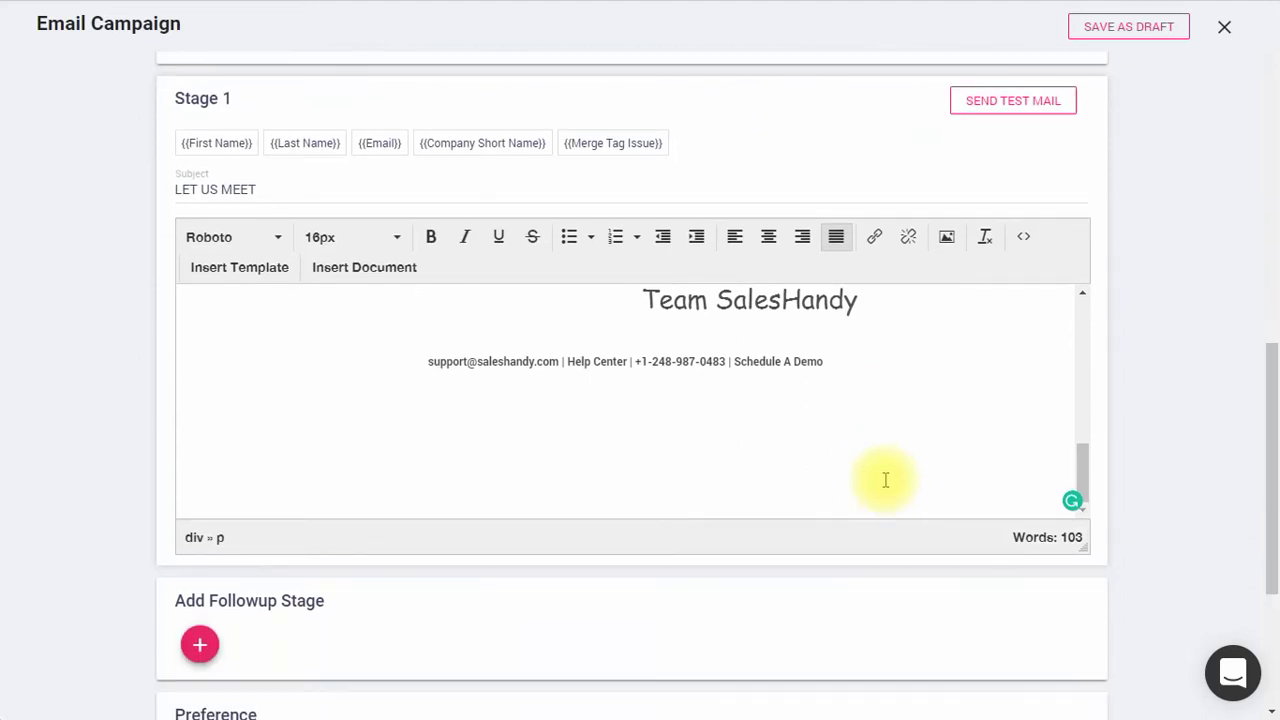
{"action": "scroll", "coordinate": [886, 484], "scroll_direction": "down", "scroll_amount": 3}
{"action": "scroll", "coordinate": [864, 404], "scroll_direction": "up", "scroll_amount": 3}
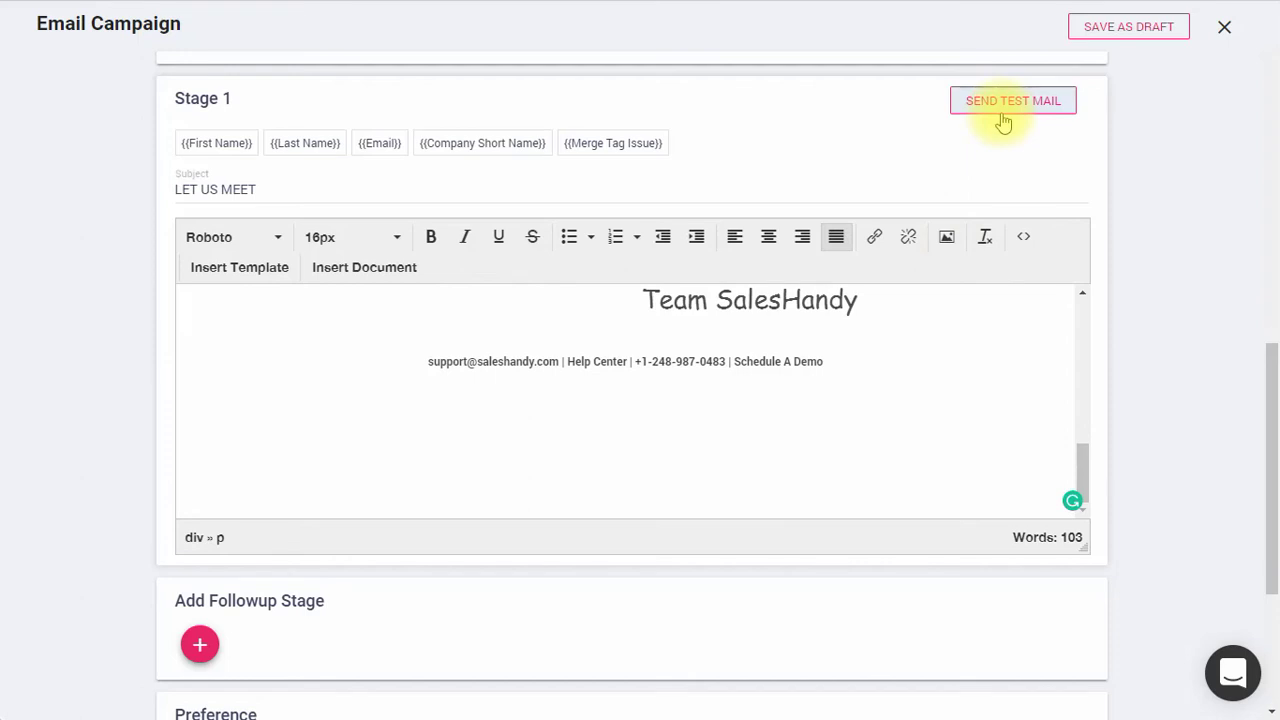
{"action": "scroll", "coordinate": [414, 529], "scroll_direction": "down", "scroll_amount": 2}
{"action": "left_click", "coordinate": [199, 452]}
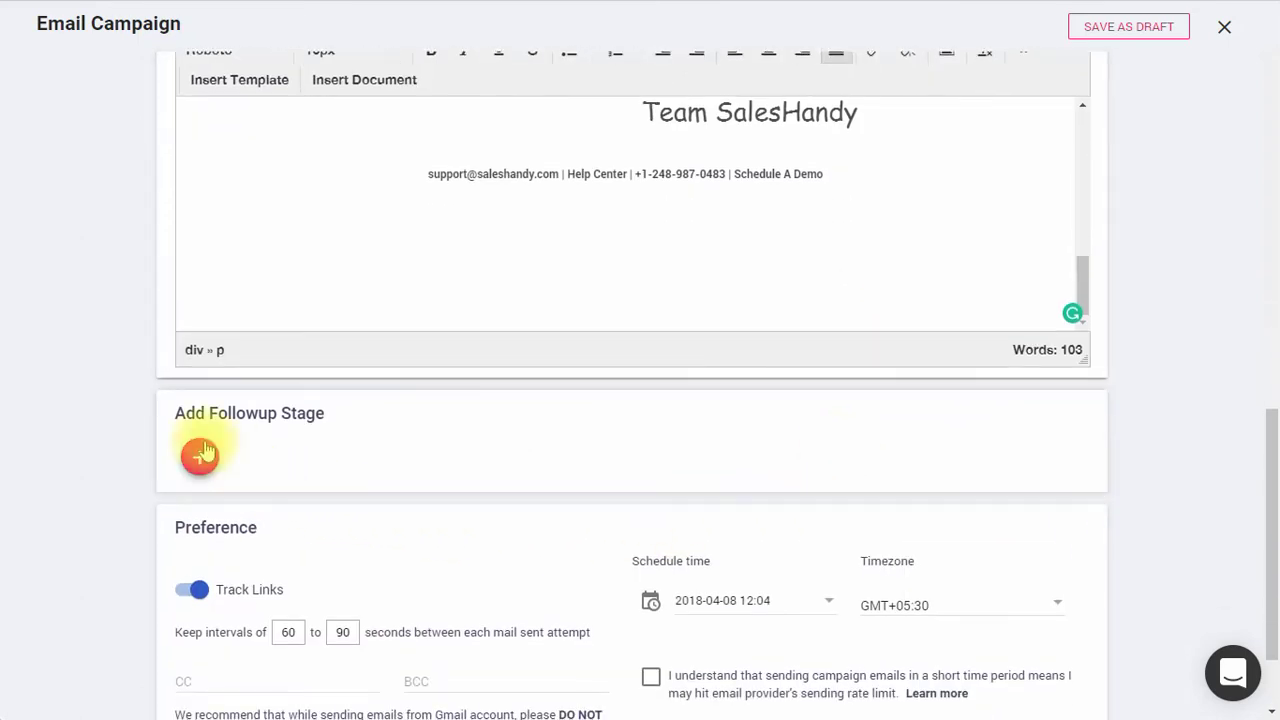
- Set the Stage 2 follow-up condition to prospects who have Not Replied to the Stage 1 message
{"action": "scroll", "coordinate": [240, 540], "scroll_direction": "down", "scroll_amount": 2}
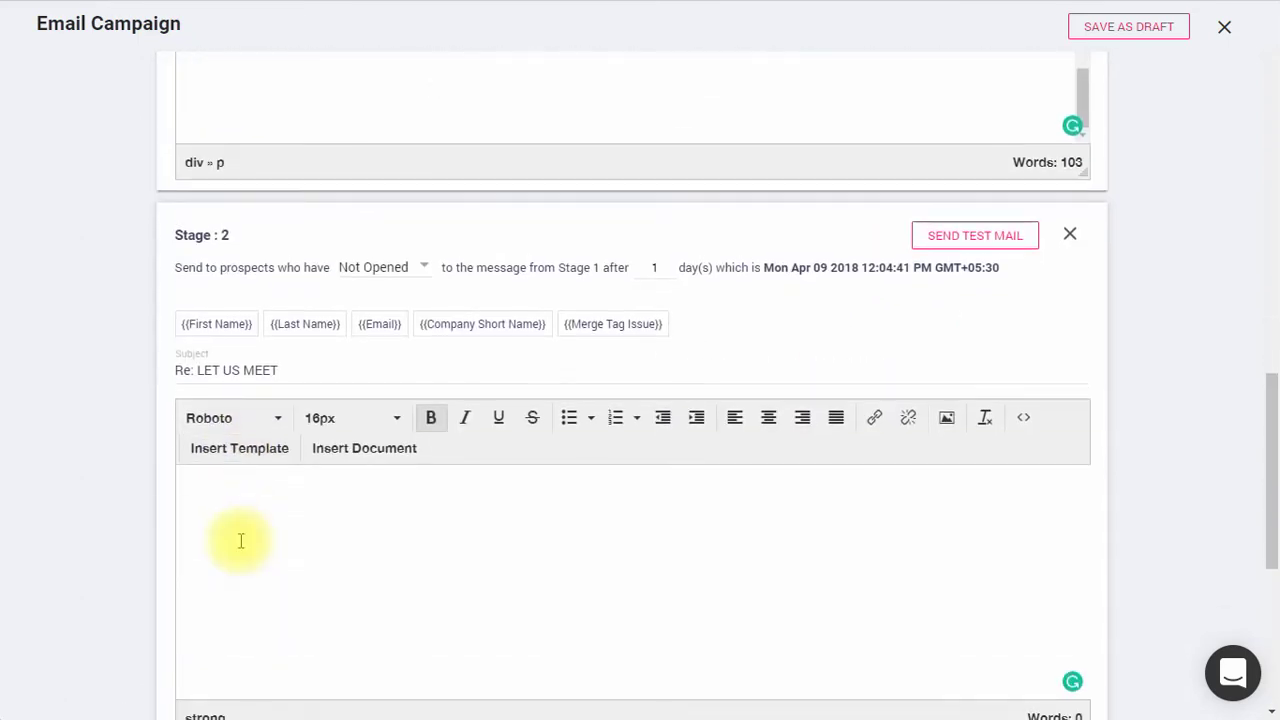
{"action": "left_click", "coordinate": [368, 268]}
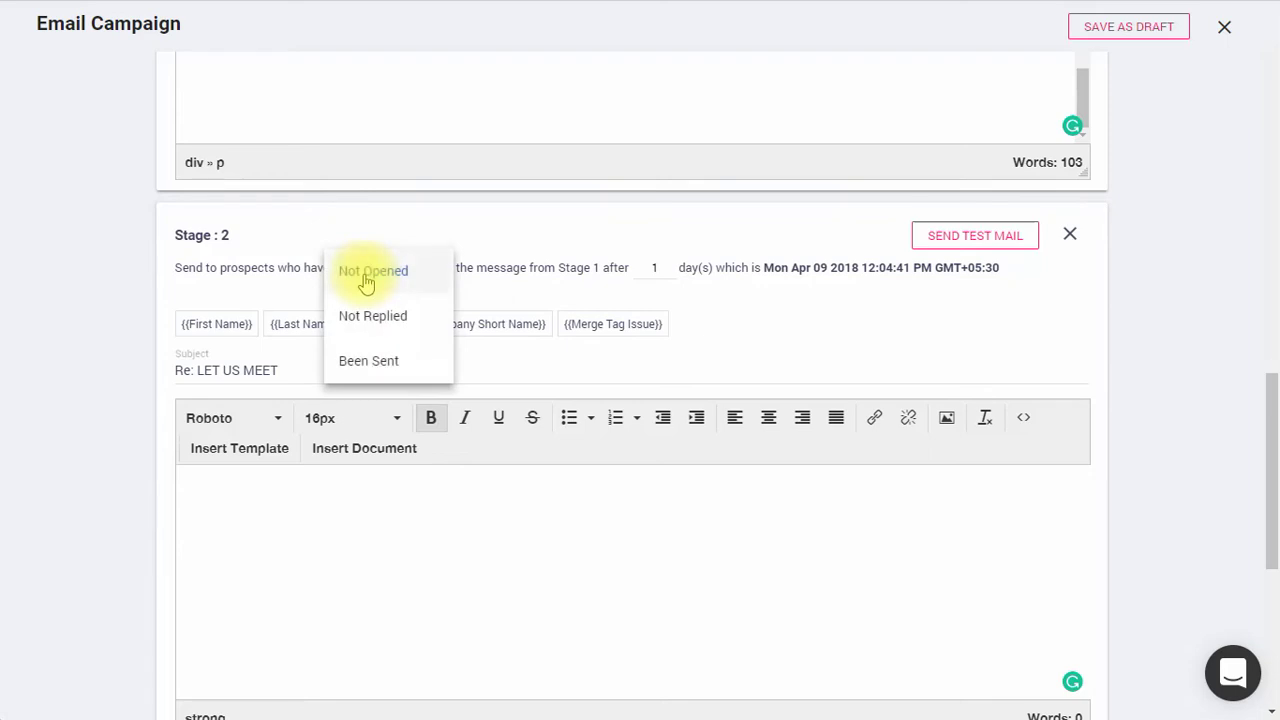
{"action": "left_click", "coordinate": [363, 272]}
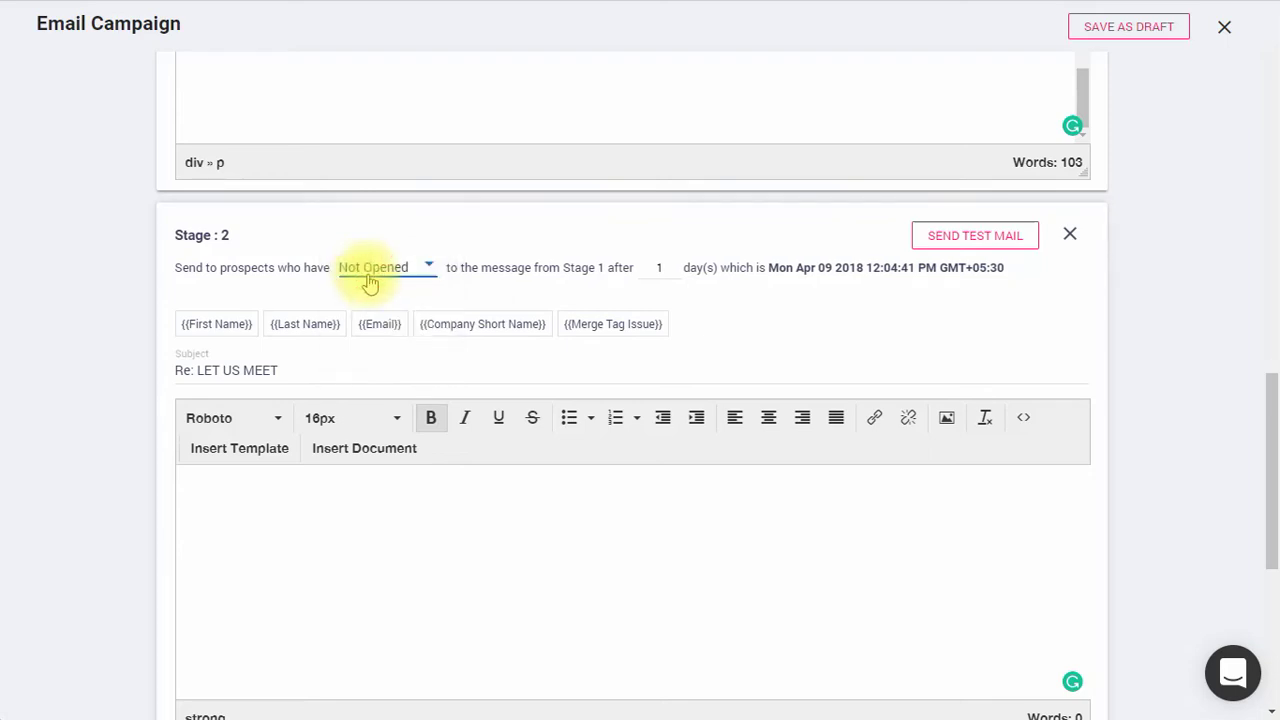
{"action": "left_click", "coordinate": [367, 278]}
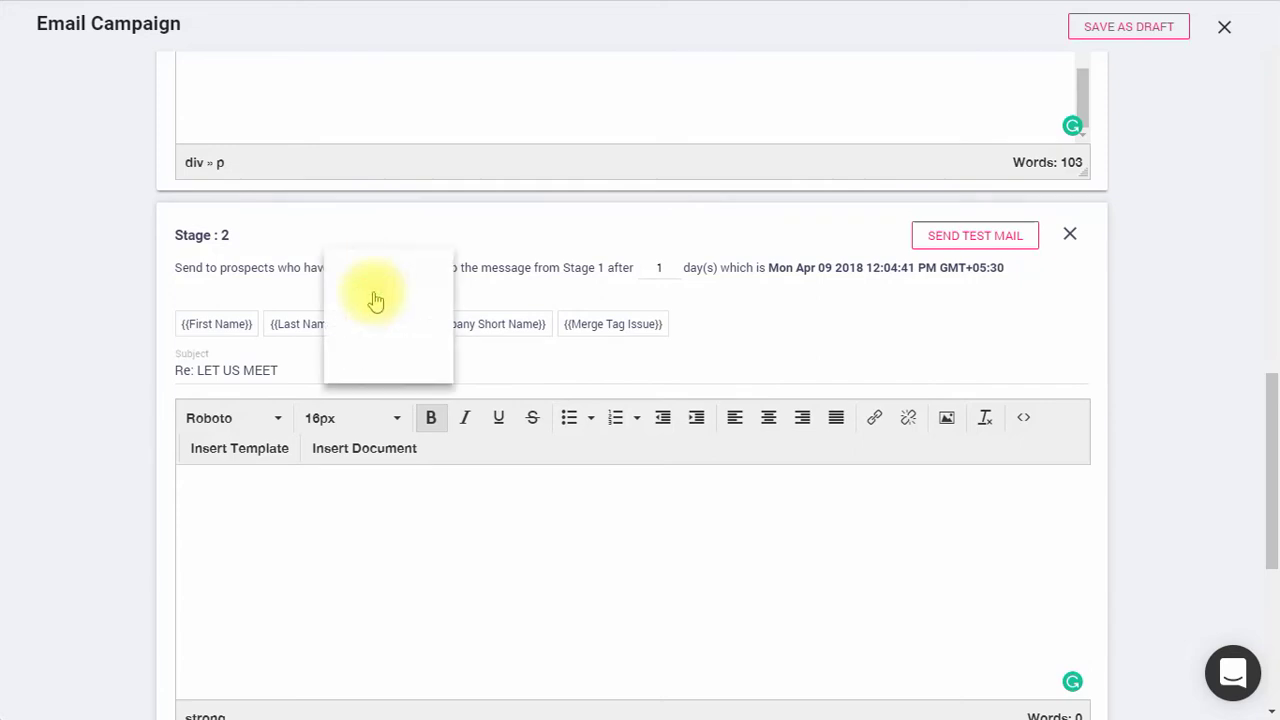
{"action": "left_click", "coordinate": [374, 310]}
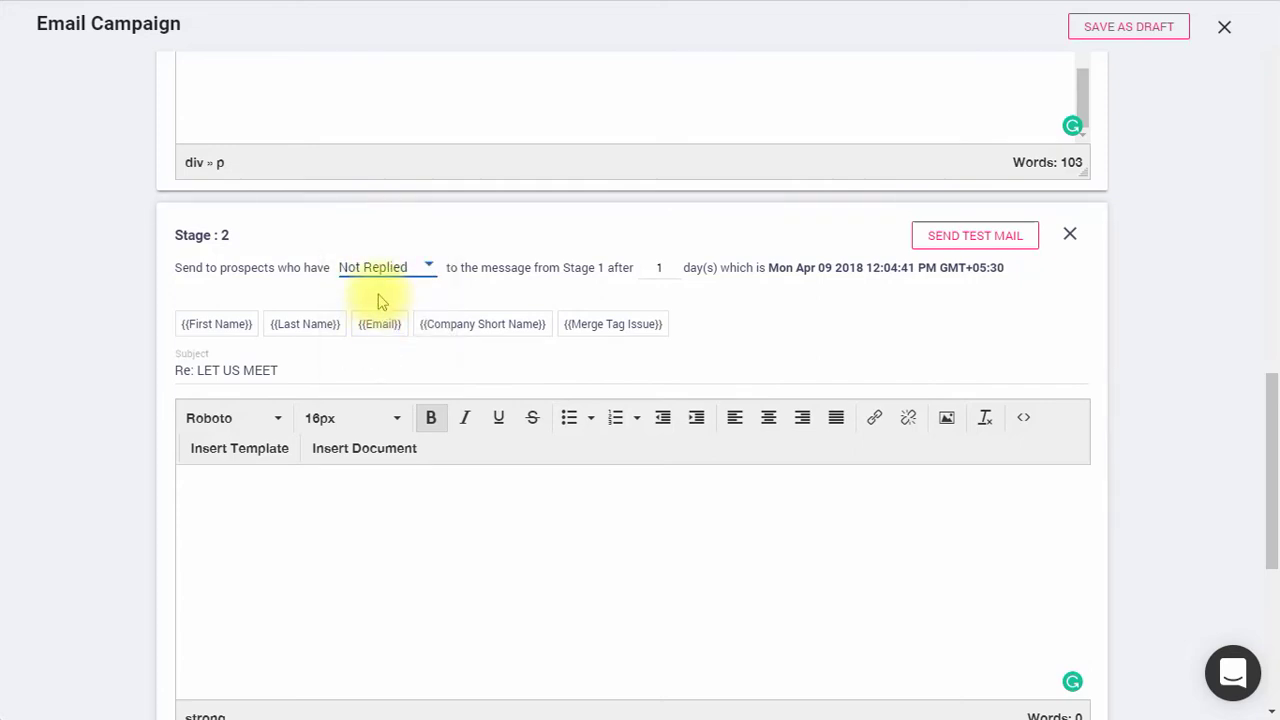
- Set Stage 2 to go to prospects who have Been Sent the Stage 1 message after 5 days
{"action": "left_click", "coordinate": [374, 264]}
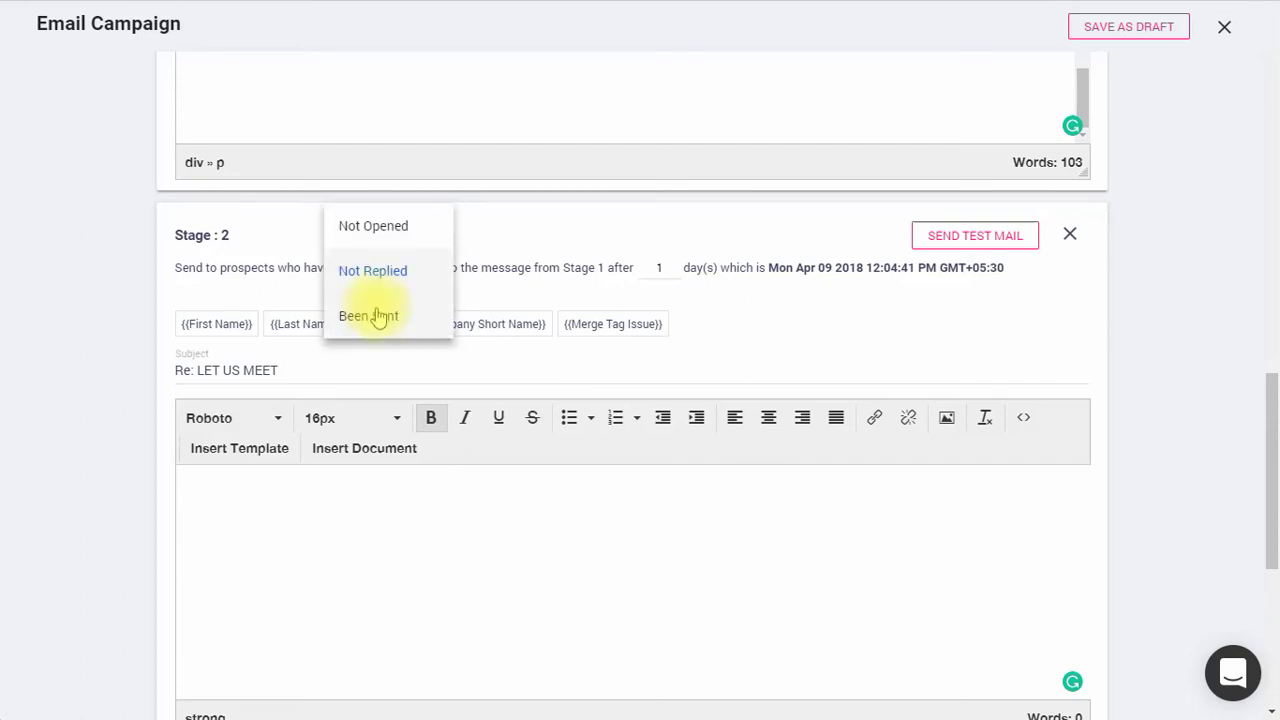
{"action": "left_click", "coordinate": [374, 312]}
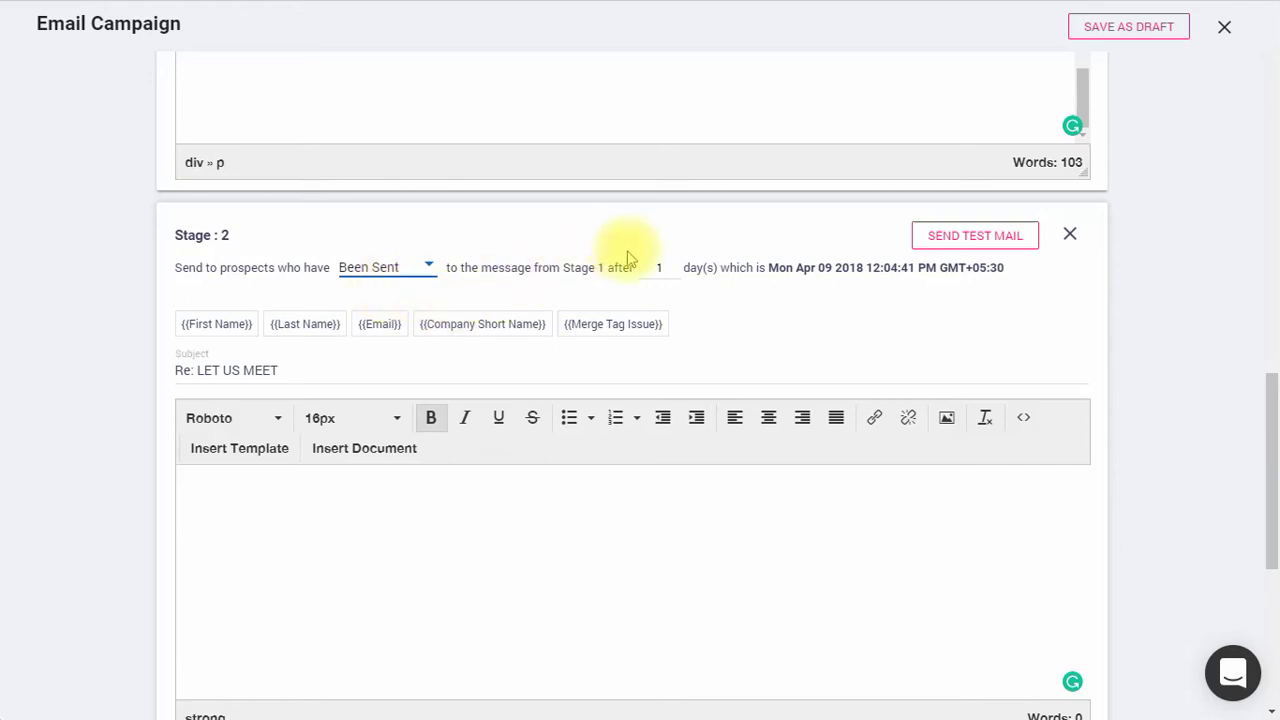
{"action": "left_click", "coordinate": [659, 267]}
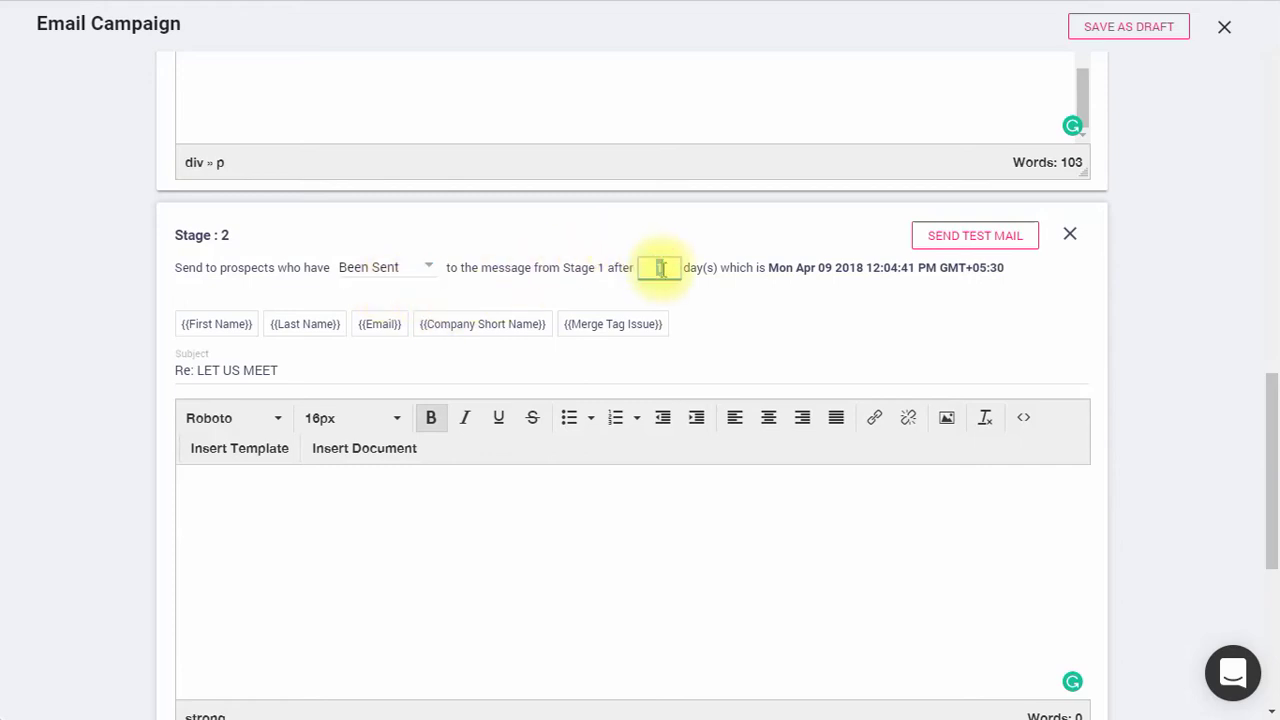
{"action": "double_click", "coordinate": [660, 267]}
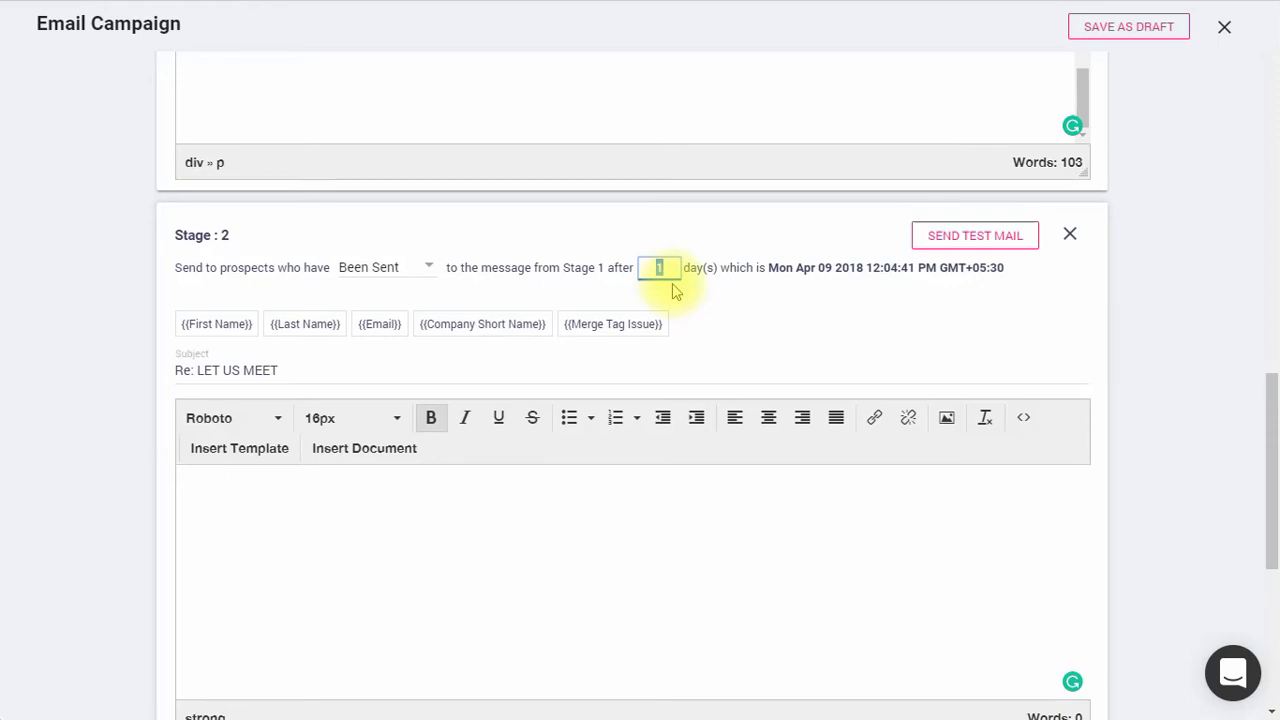
{"action": "type", "text": "5"}
{"action": "left_click", "coordinate": [674, 291]}
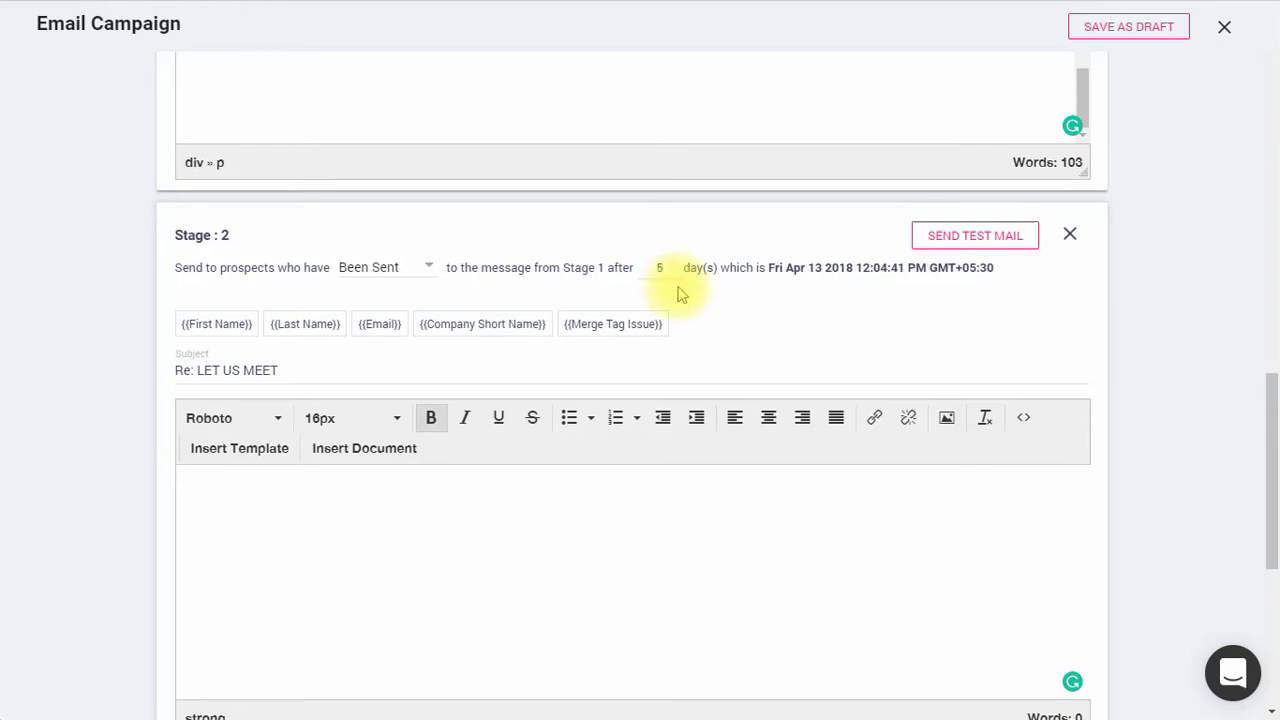
- Turn Track Links off and on again in the campaign preferences and inspect the sending interval values
{"action": "scroll", "coordinate": [680, 300], "scroll_direction": "down", "scroll_amount": 3}
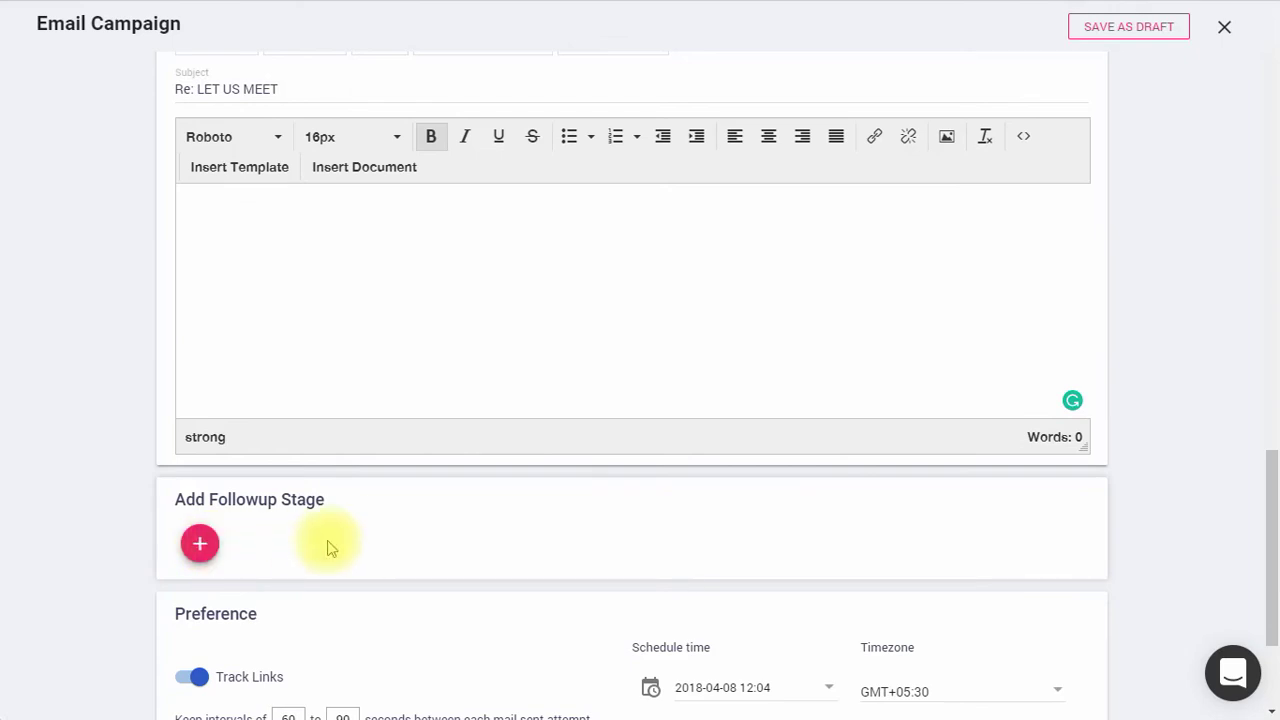
{"action": "scroll", "coordinate": [330, 547], "scroll_direction": "down", "scroll_amount": 2}
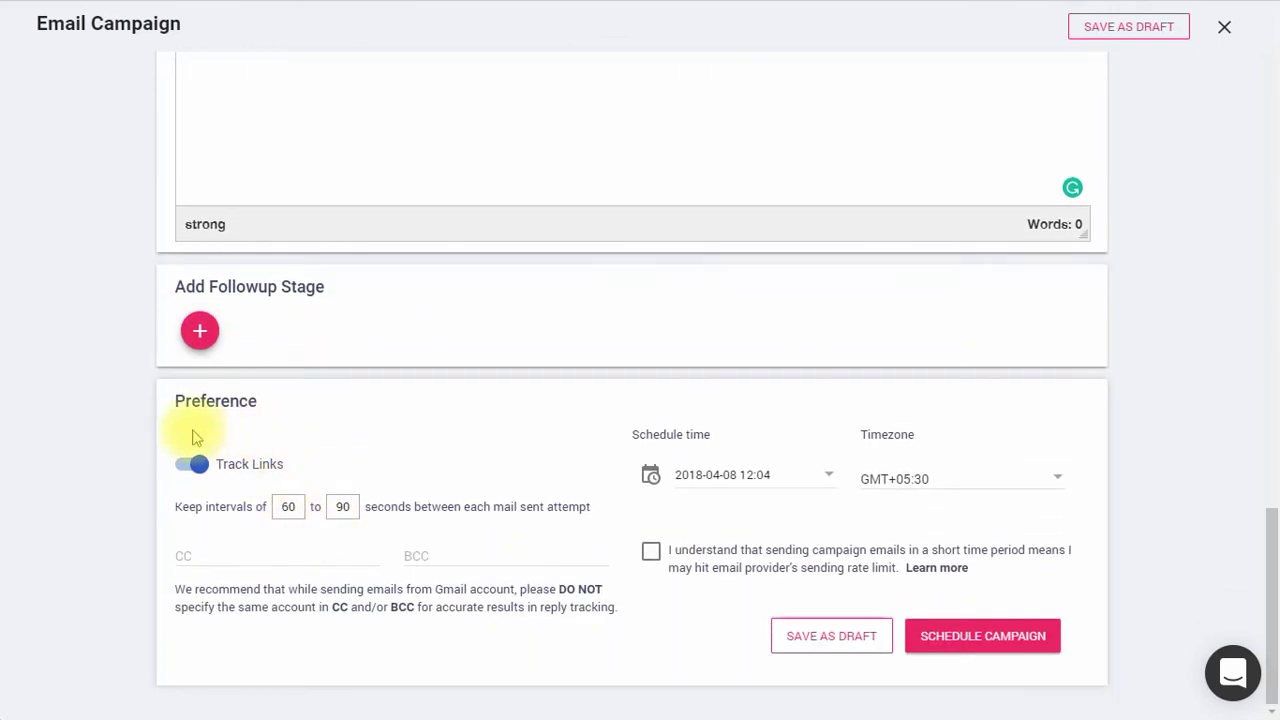
{"action": "left_click", "coordinate": [198, 465]}
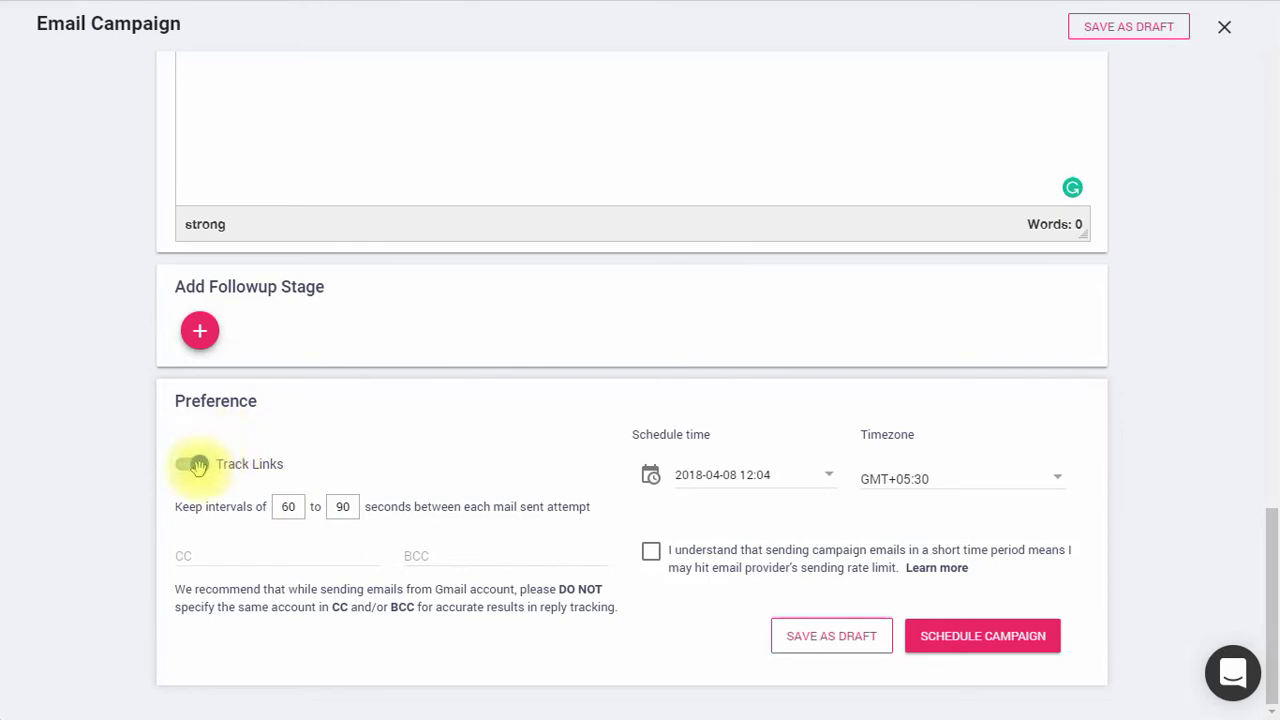
{"action": "left_click", "coordinate": [201, 466]}
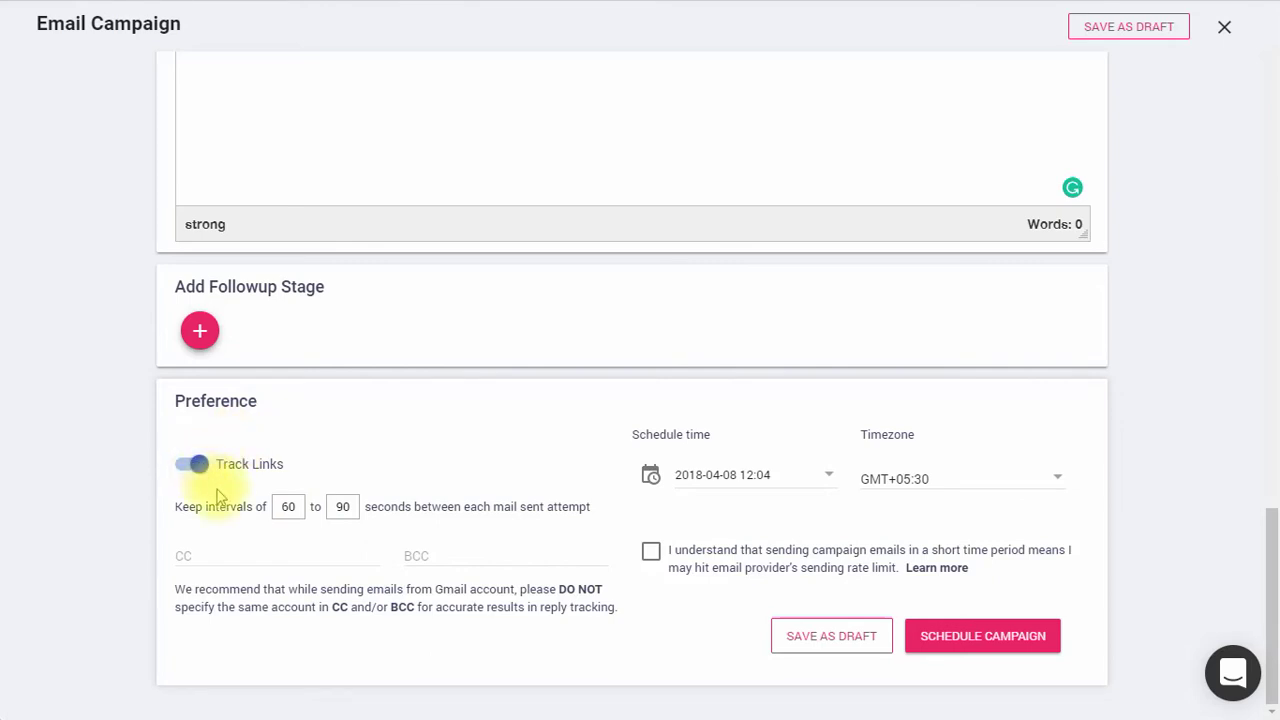
{"action": "left_click", "coordinate": [288, 506]}
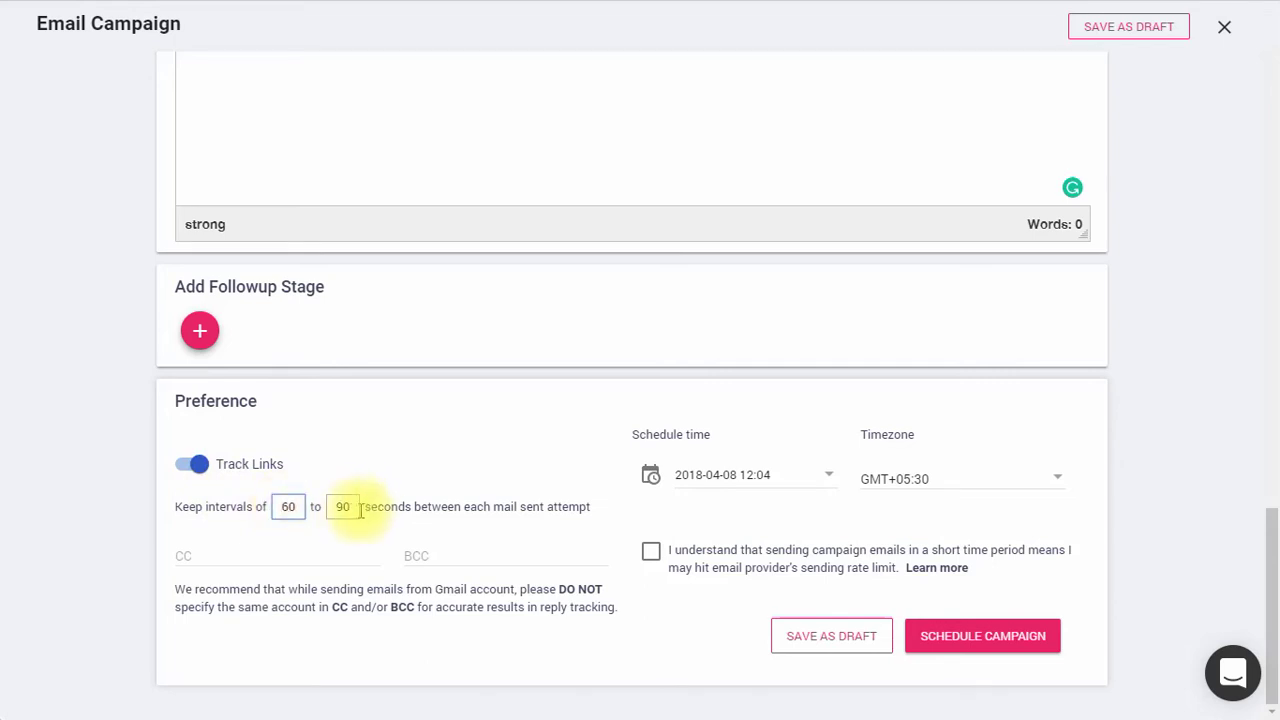
{"action": "left_click", "coordinate": [348, 508]}
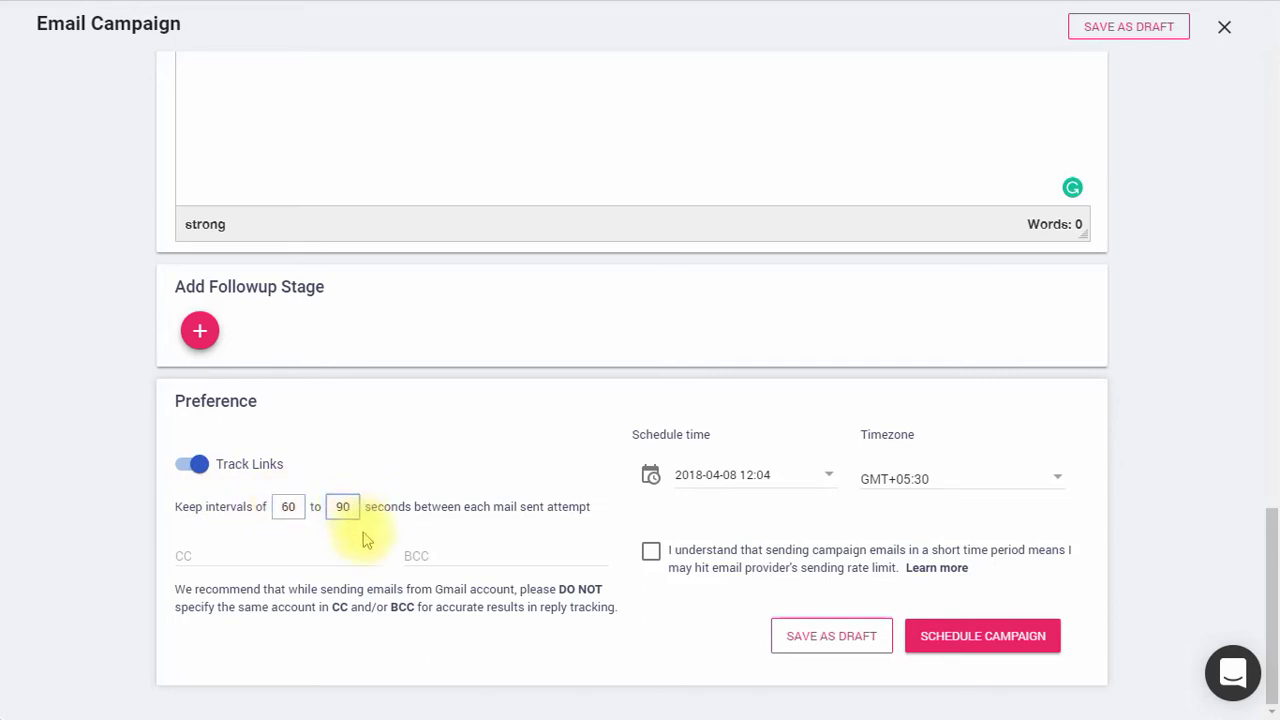
{"action": "left_click", "coordinate": [650, 476]}
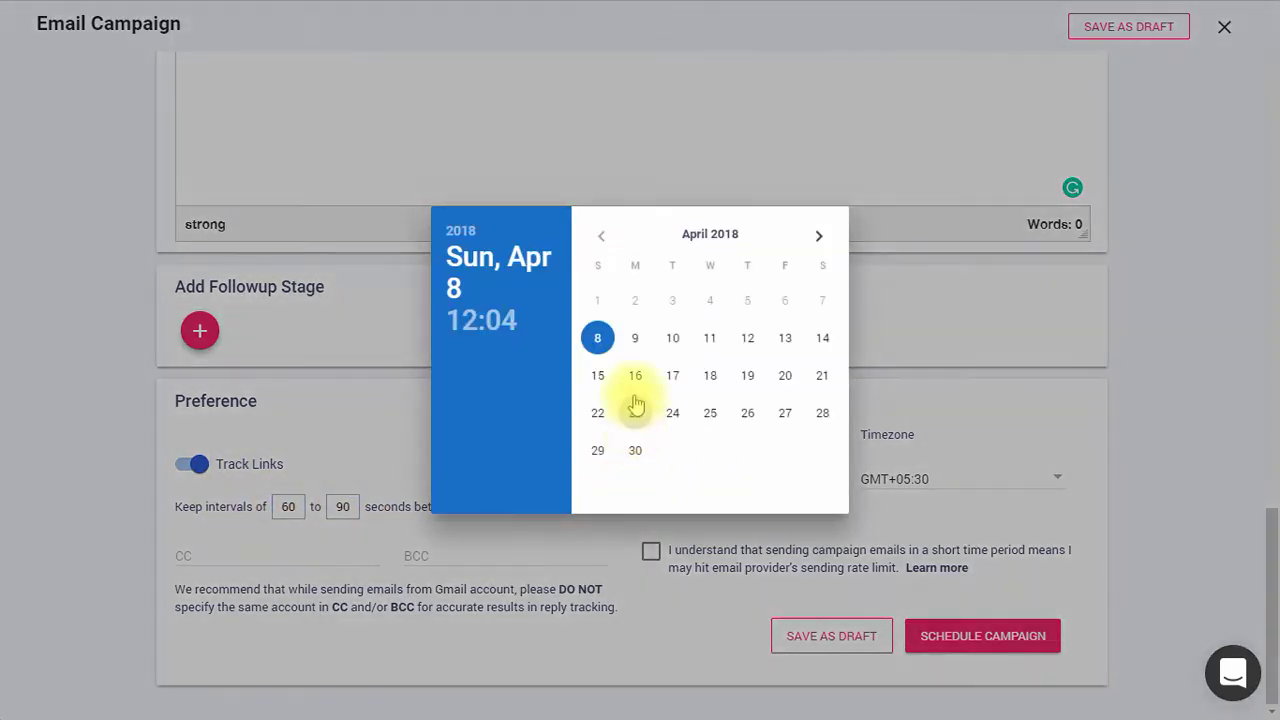
{"action": "left_click", "coordinate": [634, 337]}
{"action": "left_click", "coordinate": [656, 436]}
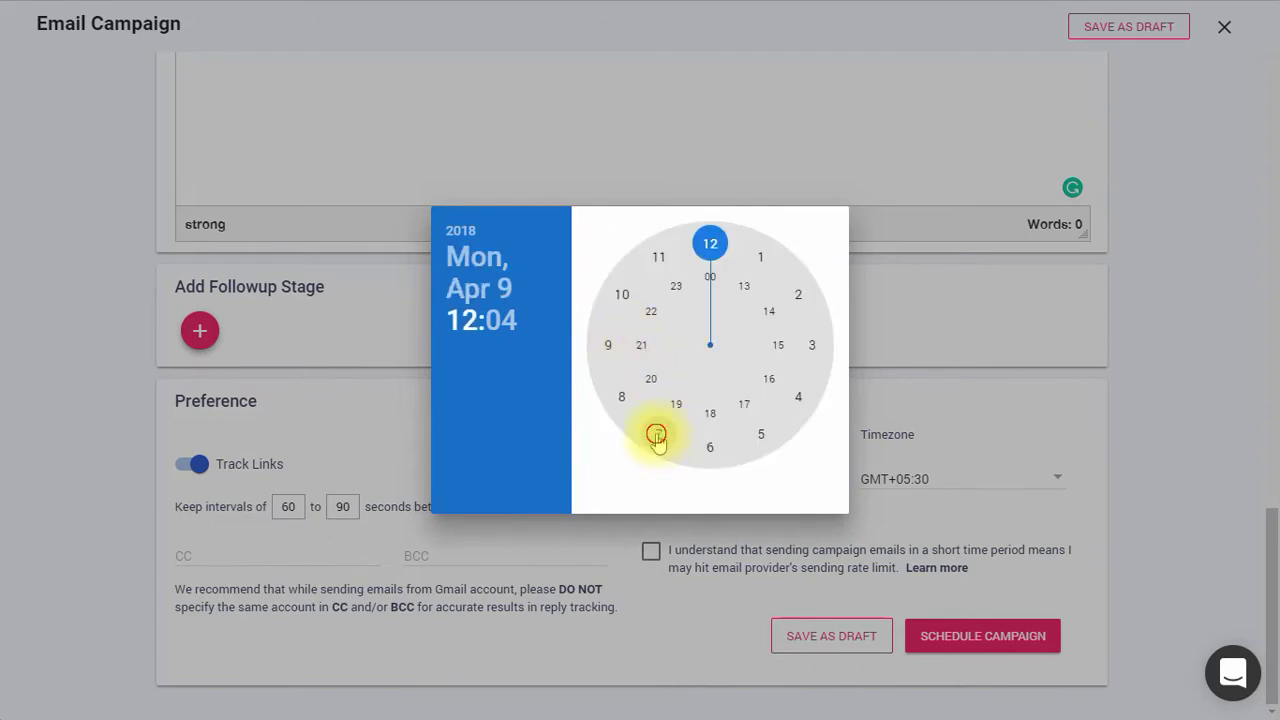
{"action": "left_click", "coordinate": [709, 445]}
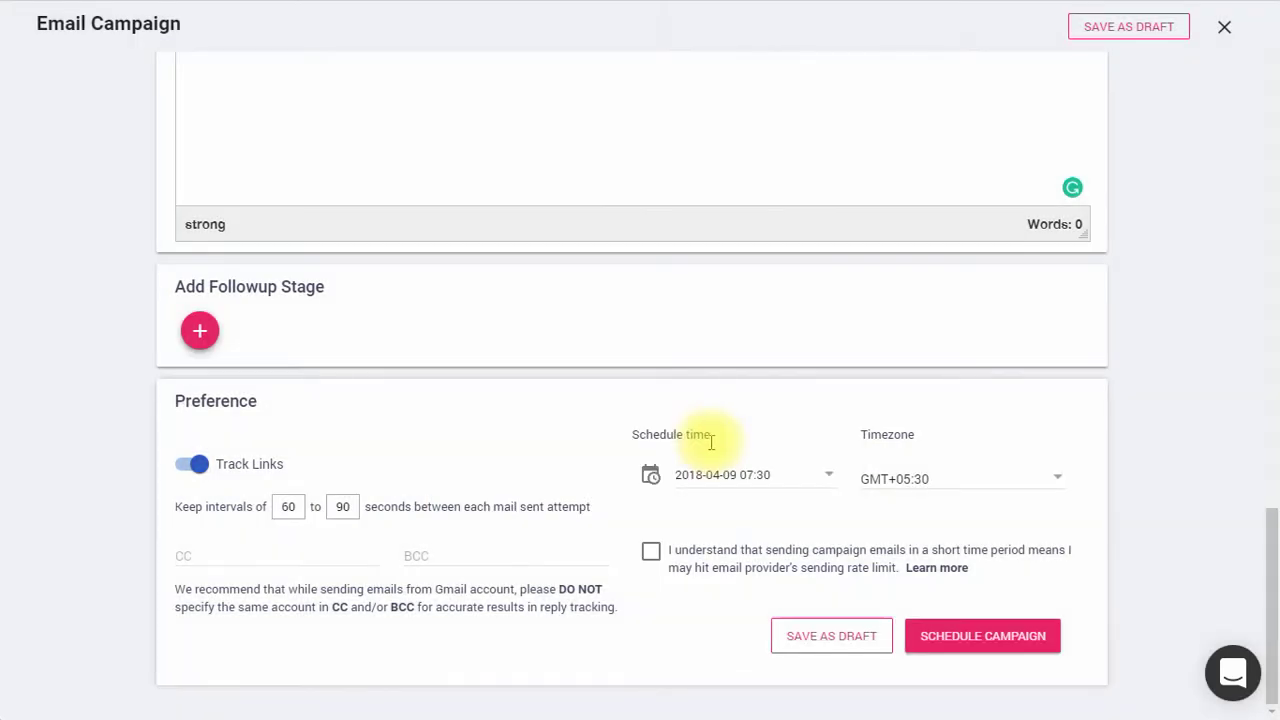
{"action": "left_click", "coordinate": [760, 447]}
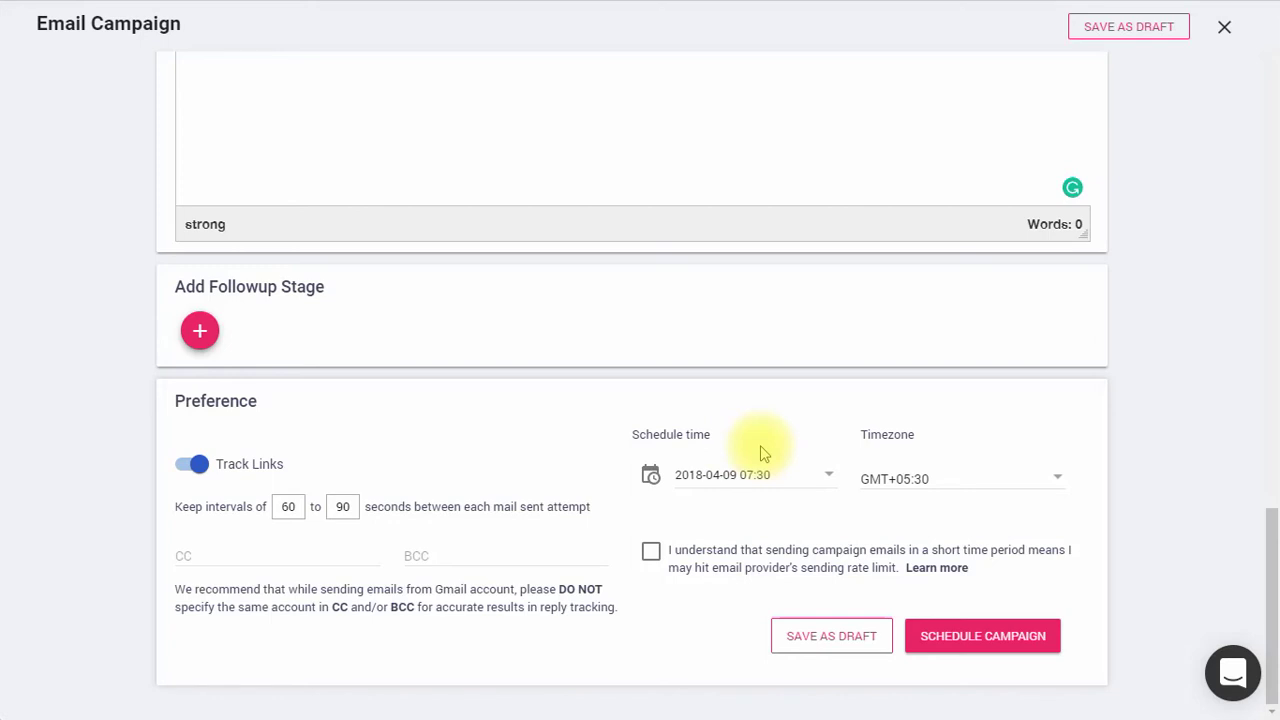
- Examine the CC and BCC fields in the campaign preferences
{"action": "left_click", "coordinate": [320, 550]}
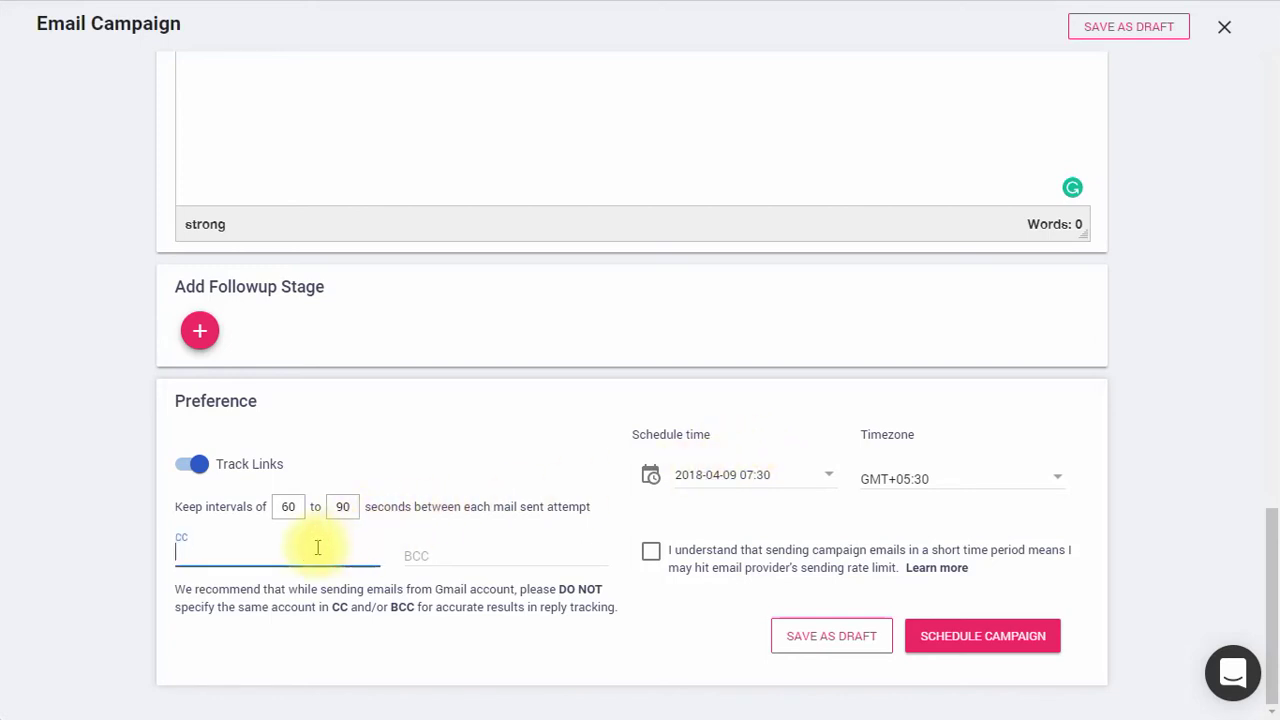
{"action": "left_click", "coordinate": [432, 550]}
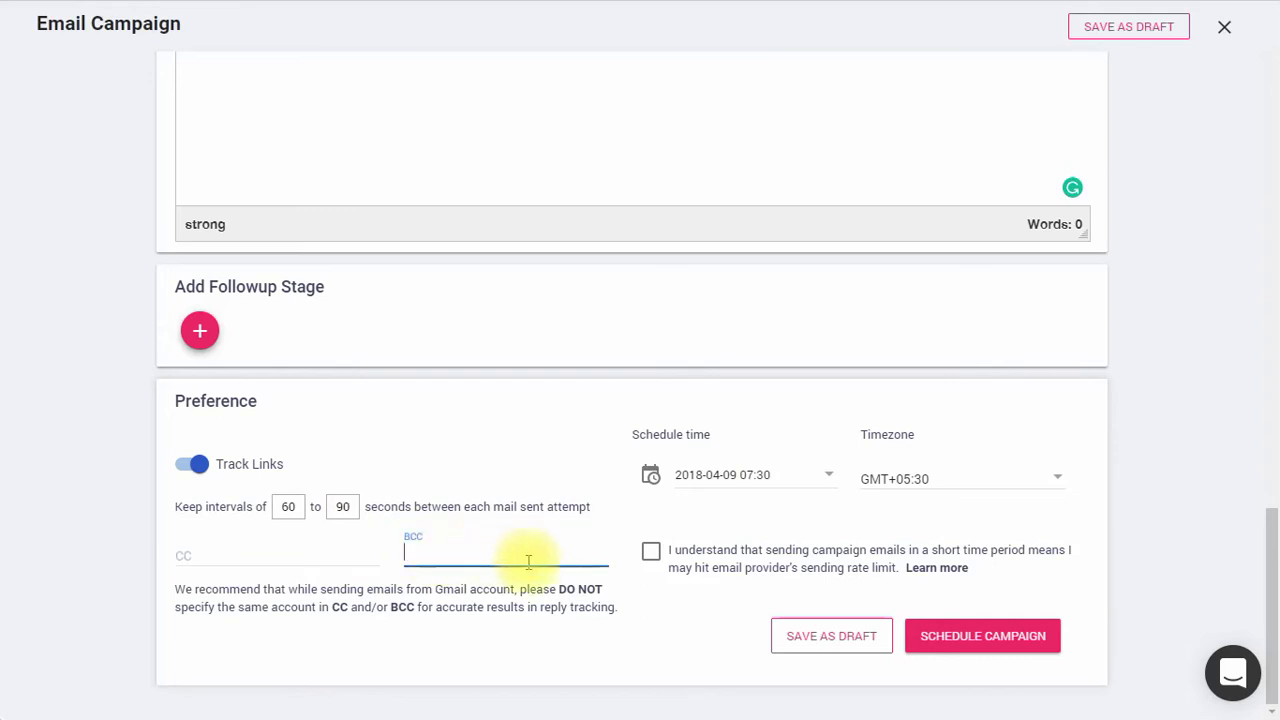
{"action": "left_click", "coordinate": [621, 592]}
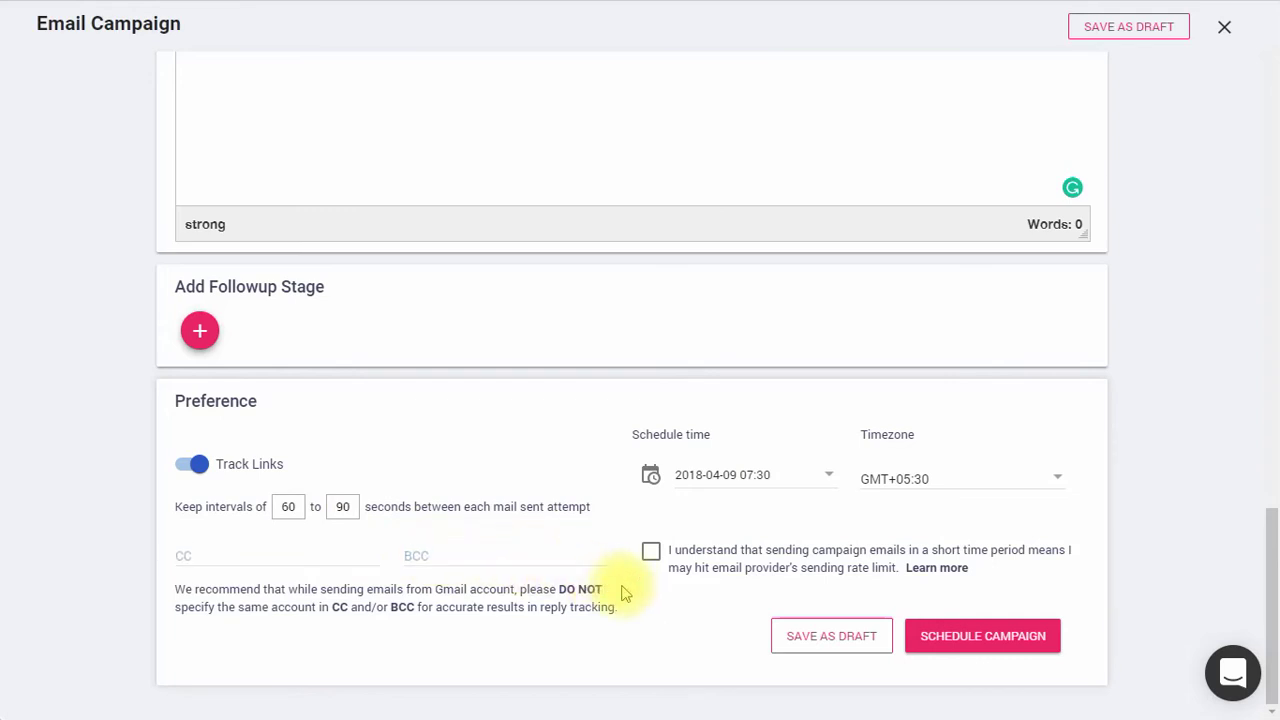
- Accept the sending rate limit acknowledgement and save the campaign as a draft
{"action": "left_click", "coordinate": [651, 552]}
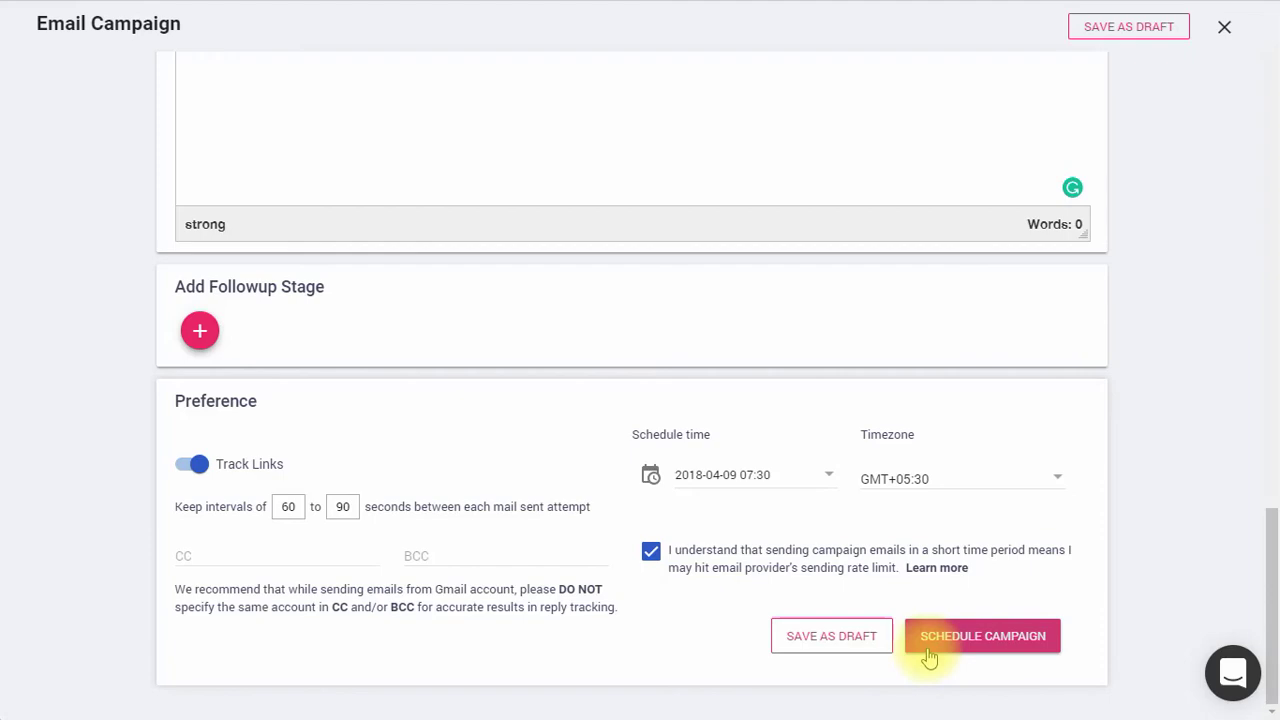
{"action": "left_click", "coordinate": [831, 633]}
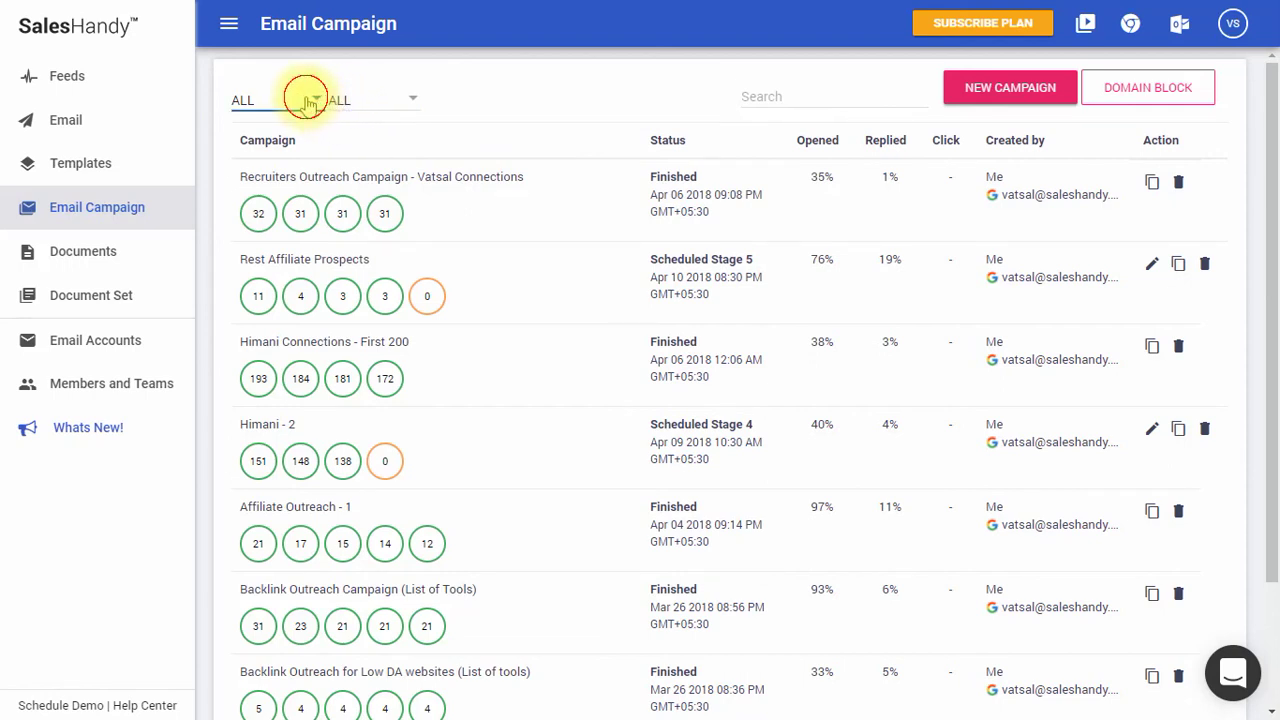
- Examine the two list filters, including the campaign status options, and the row actions in the campaign list
{"action": "left_click", "coordinate": [310, 100]}
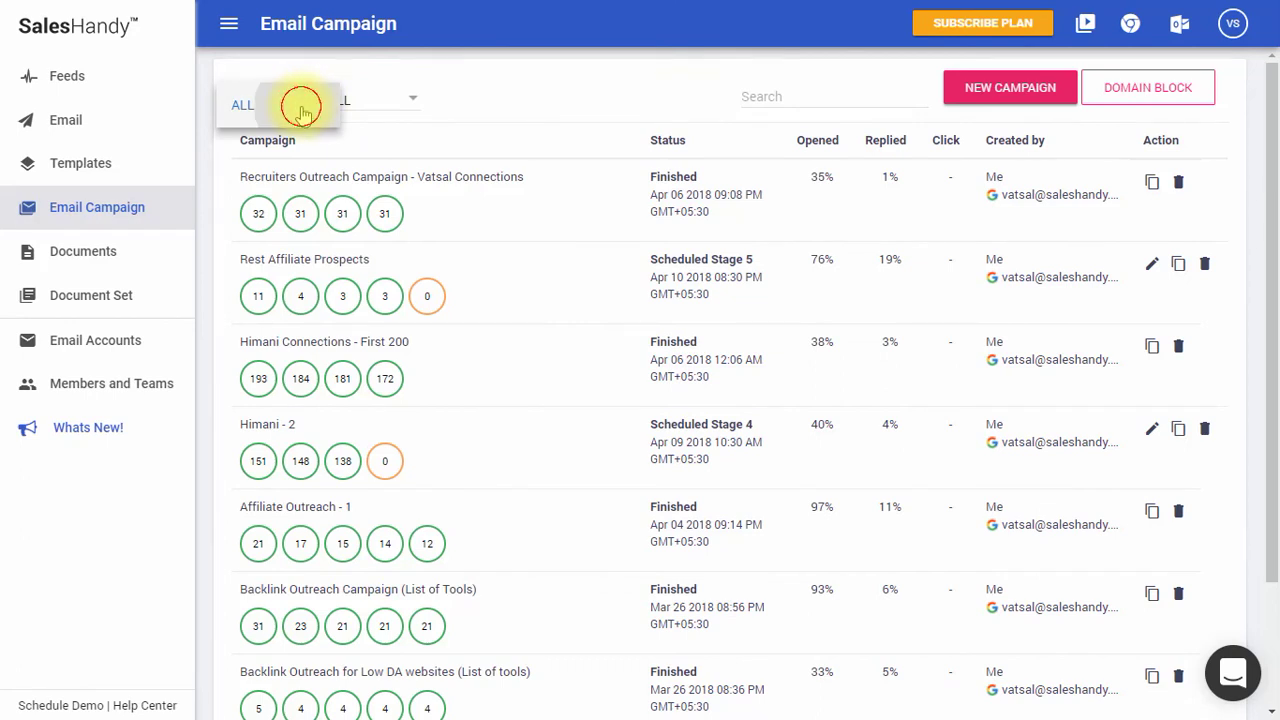
{"action": "left_click", "coordinate": [300, 106]}
{"action": "left_click", "coordinate": [366, 100]}
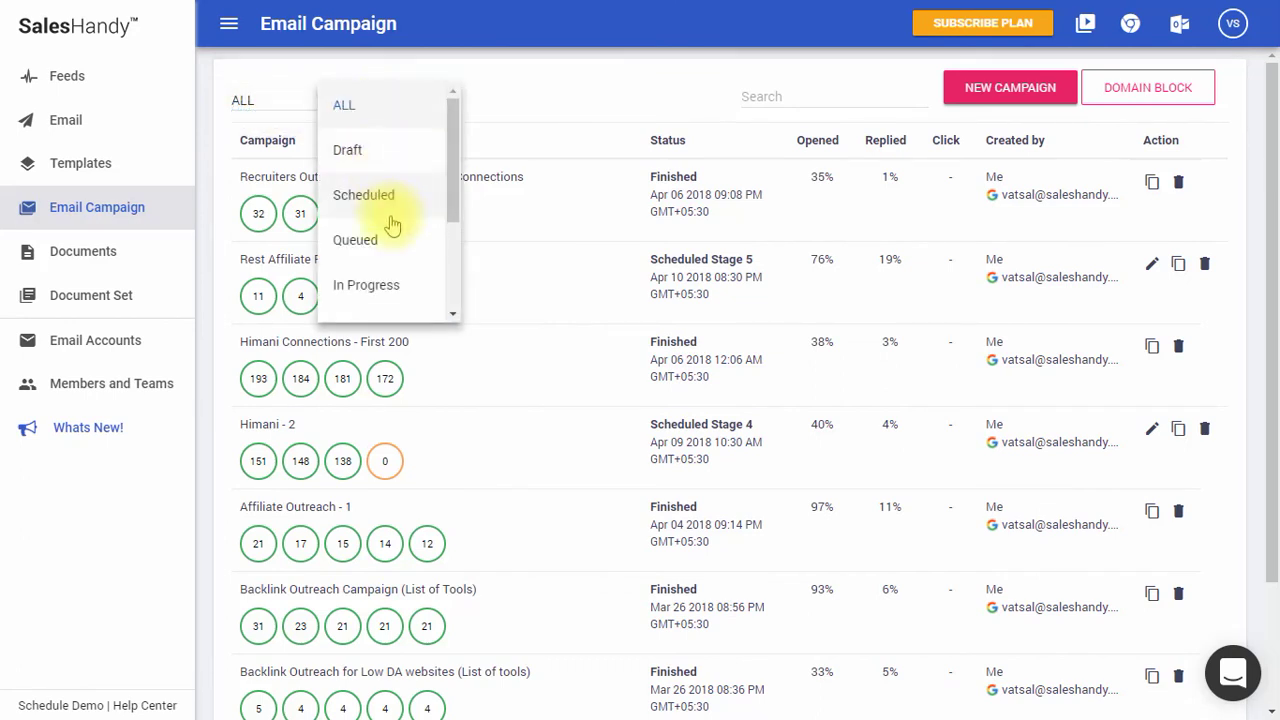
{"action": "left_click", "coordinate": [507, 132]}
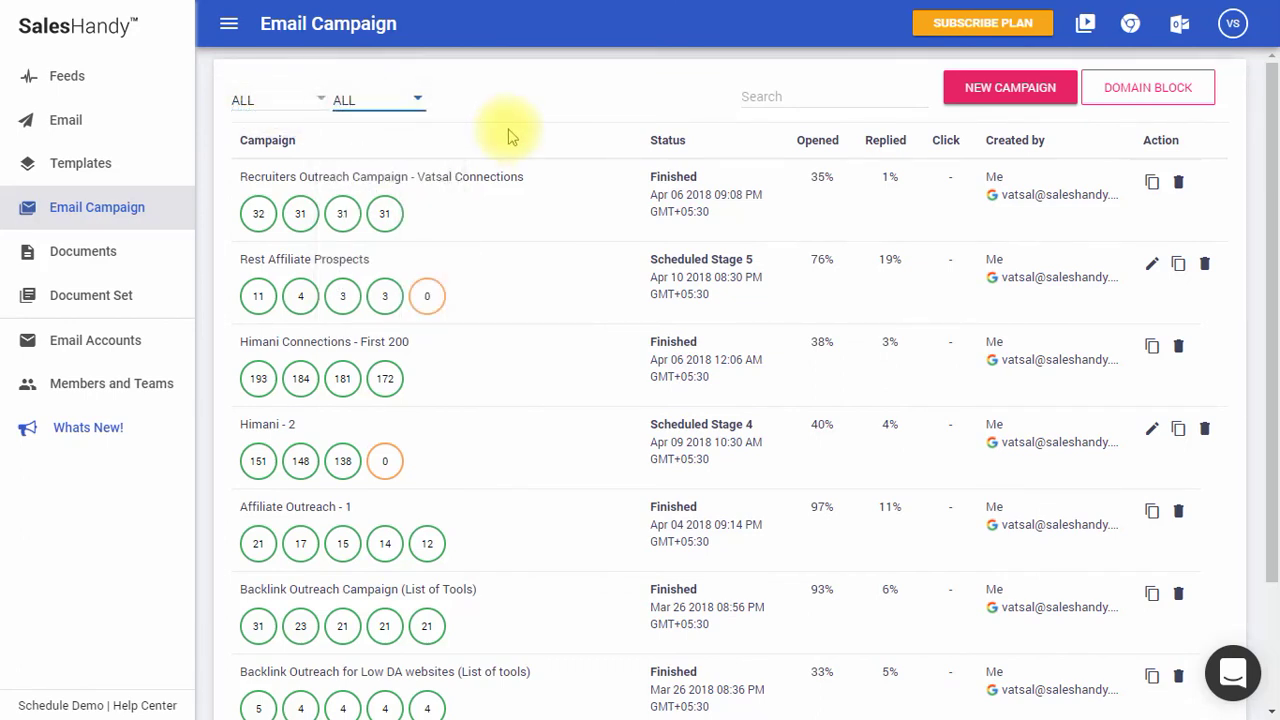
{"action": "mouse_move", "coordinate": [828, 190]}
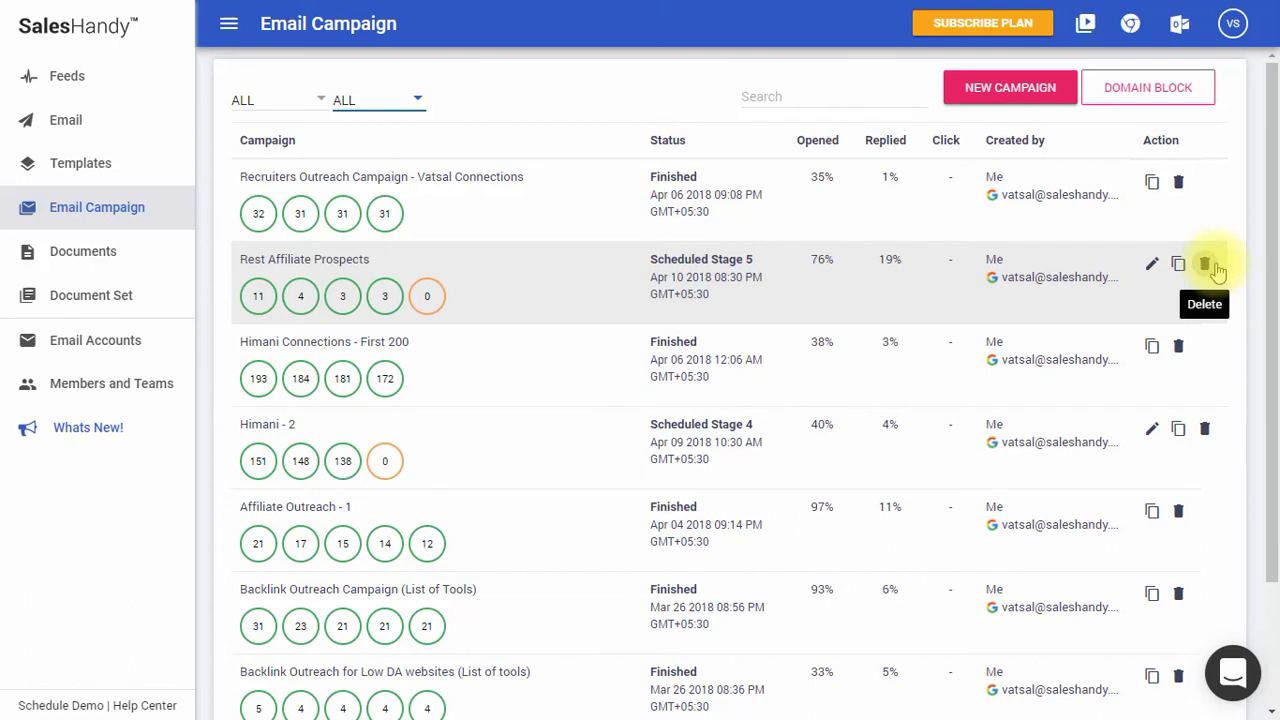
- Open the report of the finished "First 200" connections campaign and show its statistics for Stage 2
{"action": "left_click", "coordinate": [290, 345]}
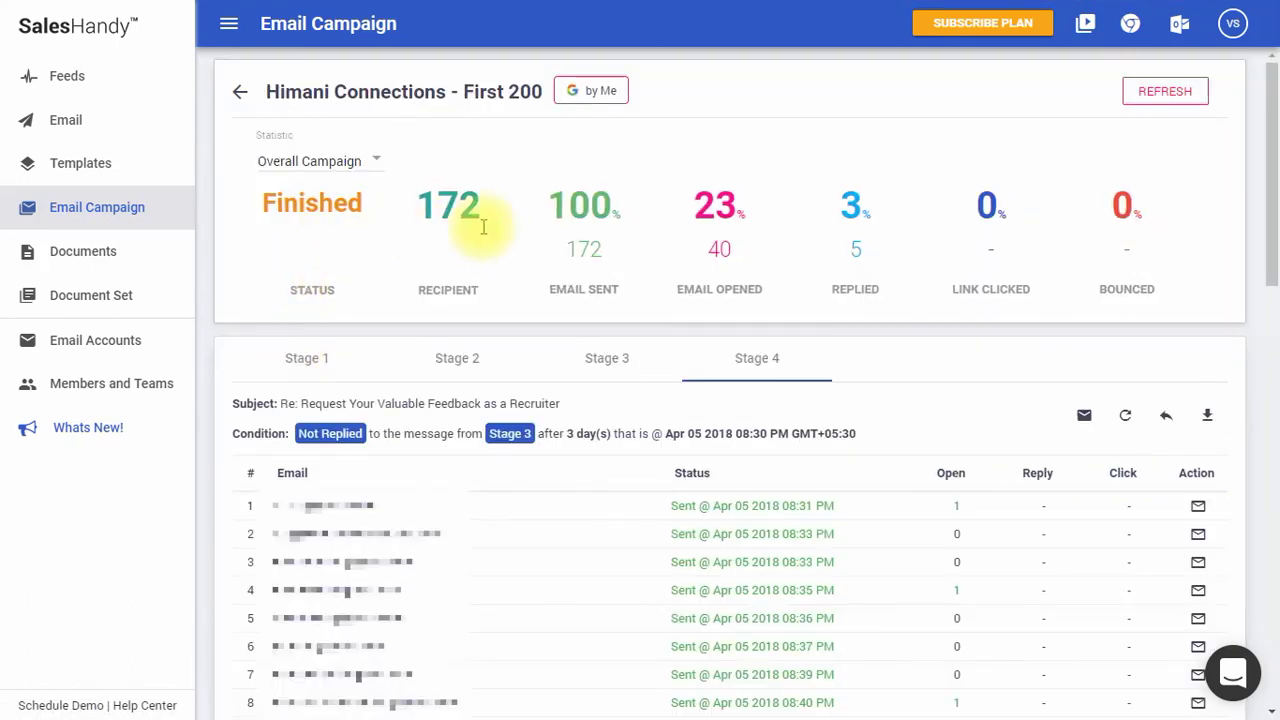
{"action": "scroll", "coordinate": [445, 195], "scroll_direction": "down", "scroll_amount": 1}
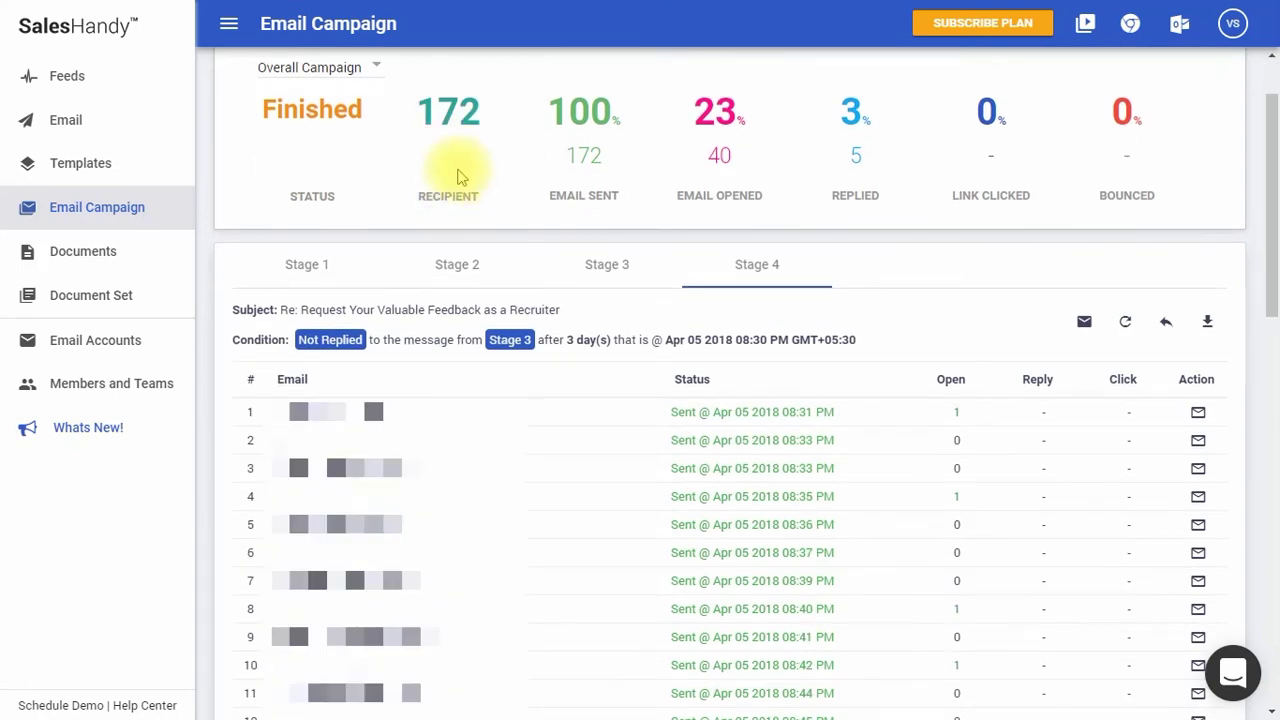
{"action": "left_click", "coordinate": [337, 72]}
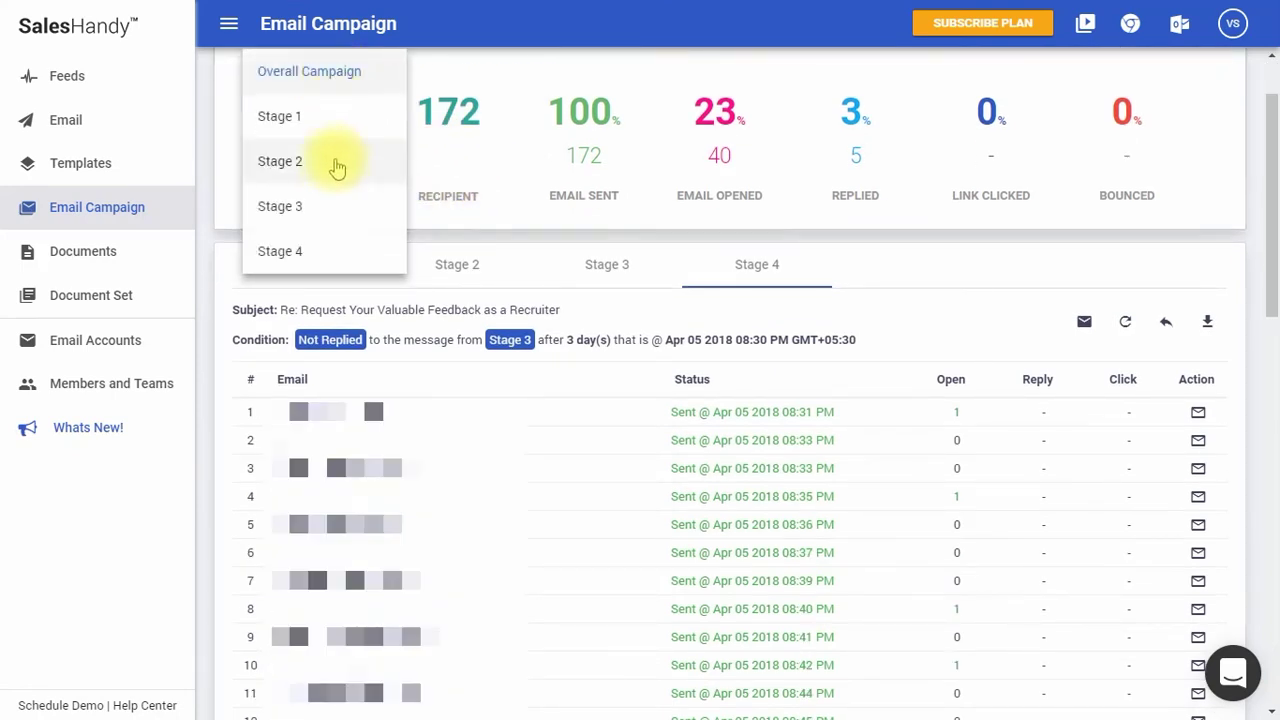
{"action": "left_click", "coordinate": [341, 163]}
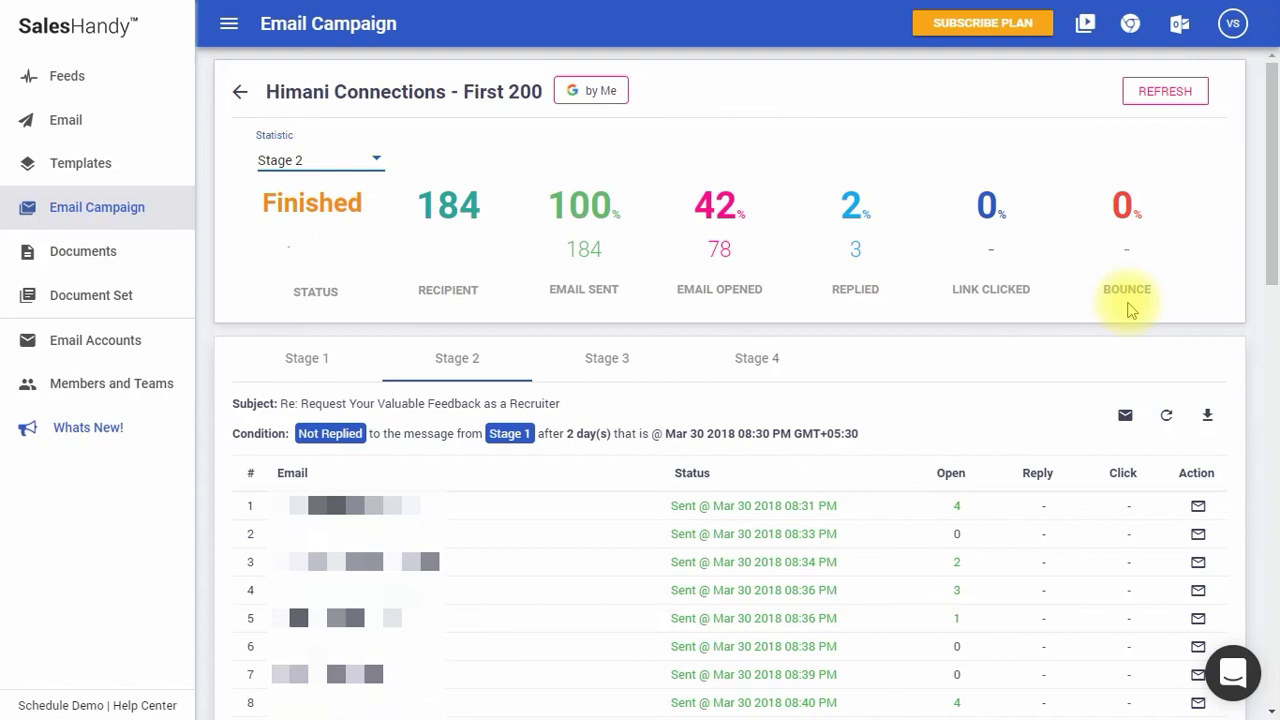
- Review the Stage 2 recipient statuses and switch to the Stage 1 recipient list
{"action": "scroll", "coordinate": [850, 330], "scroll_direction": "down", "scroll_amount": 3}
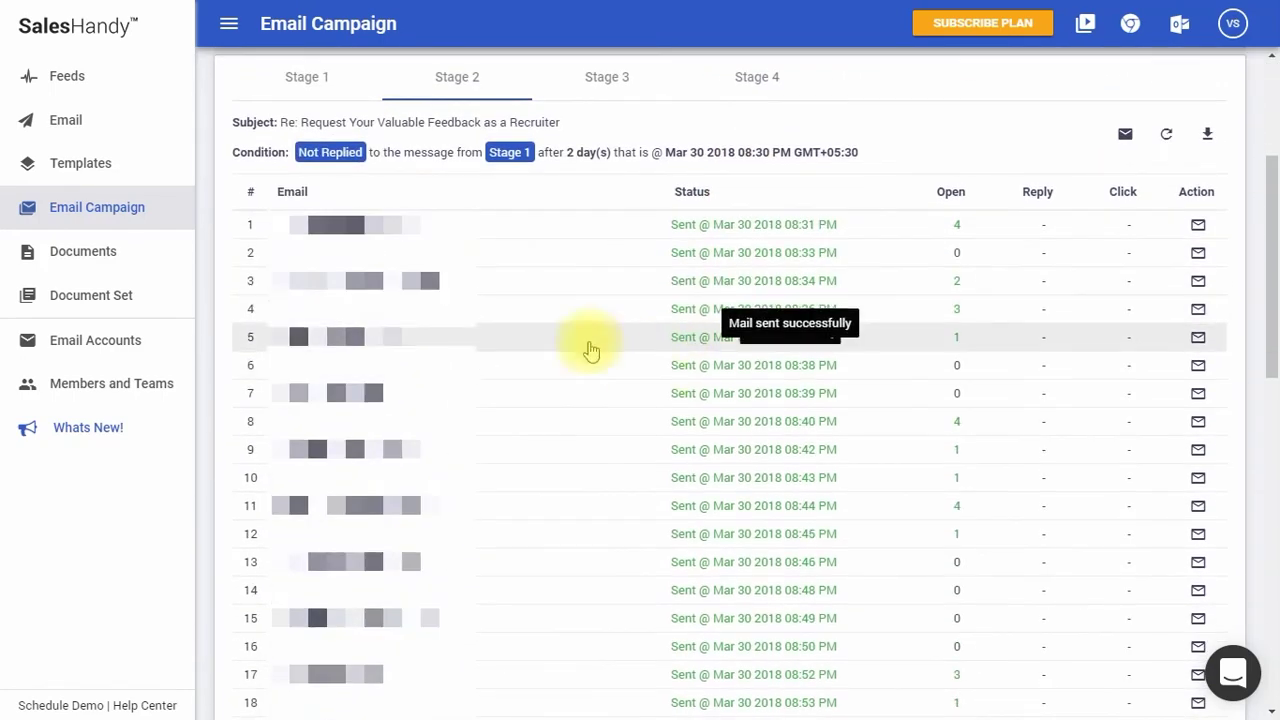
{"action": "left_click", "coordinate": [324, 94]}
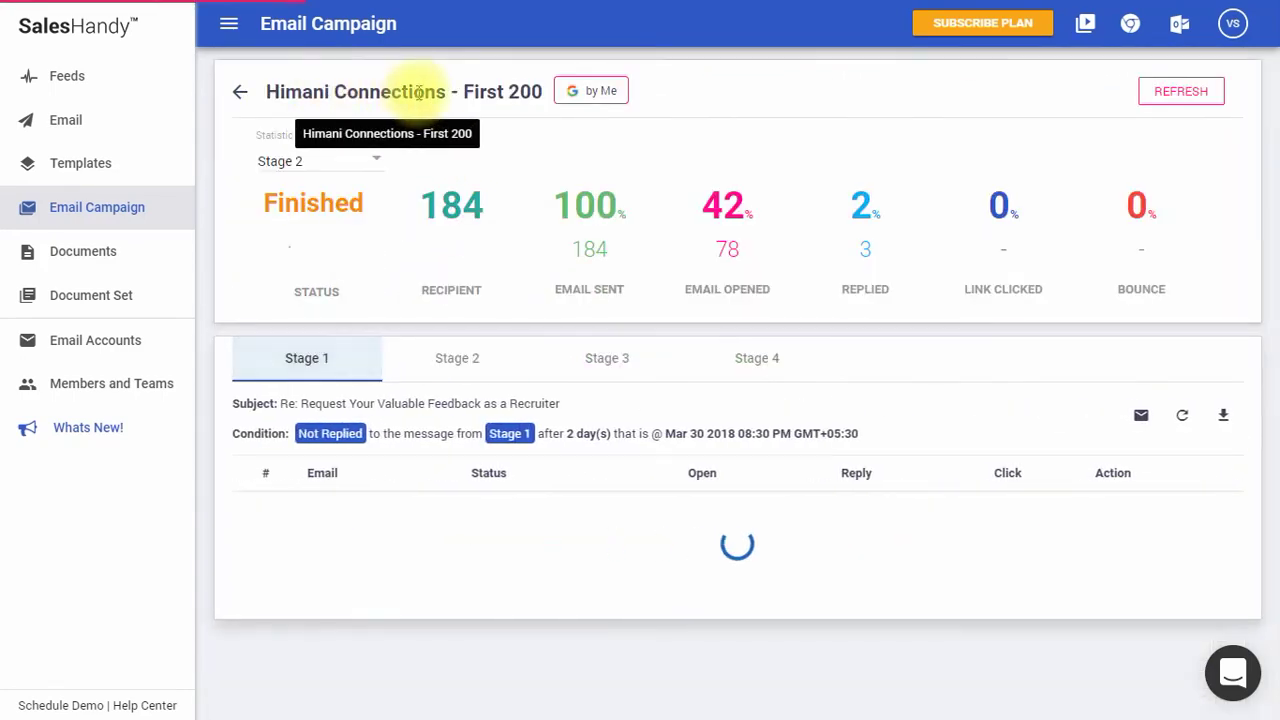
- Switch the campaign report to Stage 4 and review the recipients' sent status and their open, reply and link activity
{"action": "left_click", "coordinate": [440, 360]}
{"action": "left_click", "coordinate": [757, 358]}
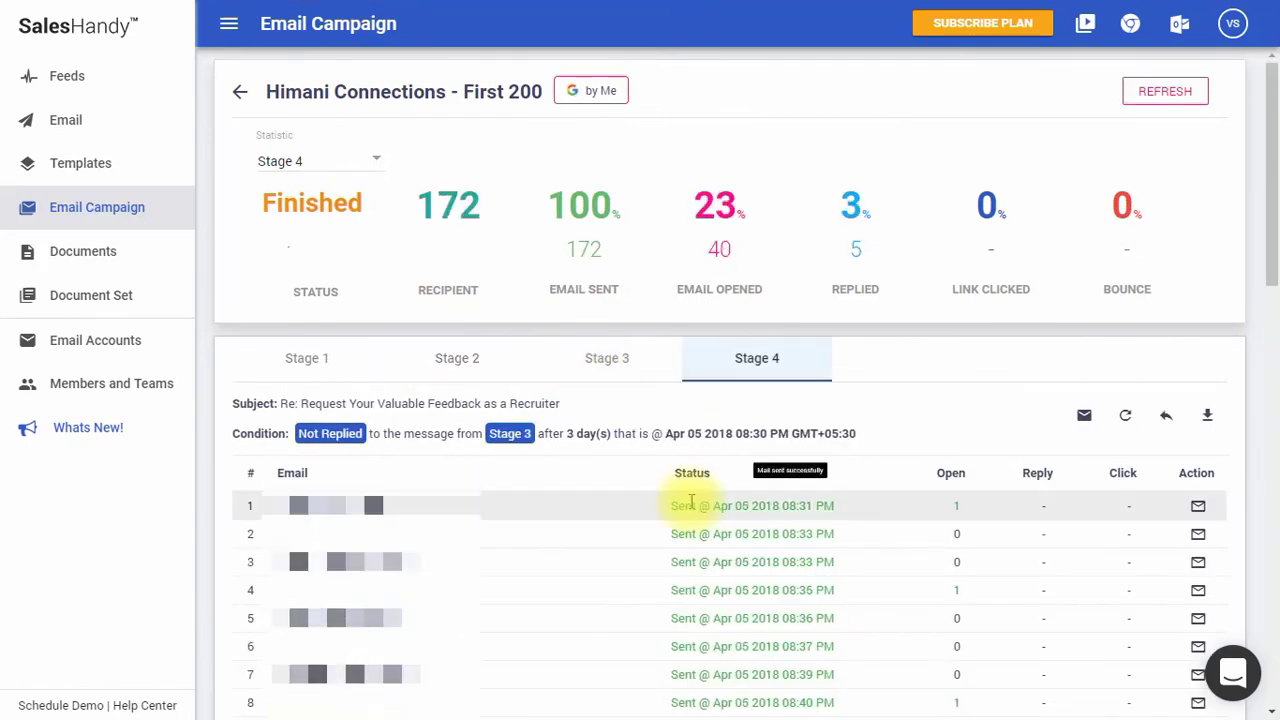
{"action": "scroll", "coordinate": [692, 511], "scroll_direction": "down", "scroll_amount": 1}
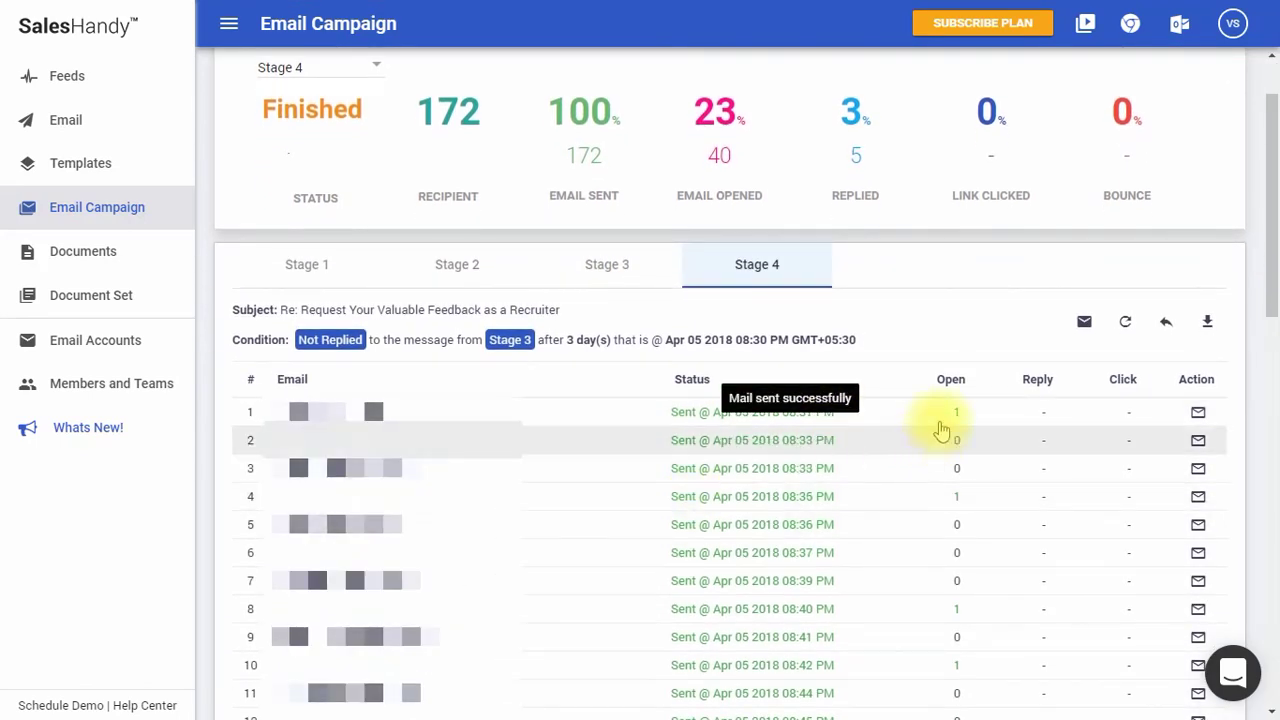
{"action": "mouse_move", "coordinate": [948, 415]}
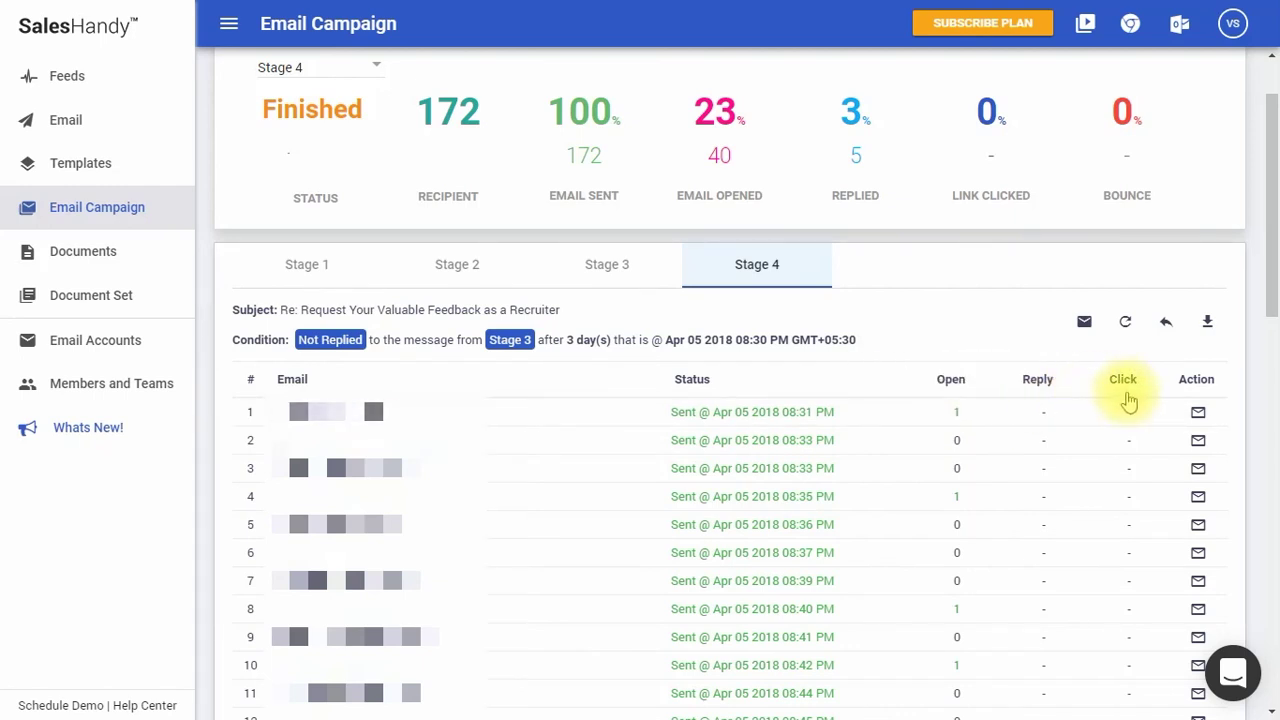
- View the email sent to the first Stage 4 recipient, close it and return to the campaign list
{"action": "left_click", "coordinate": [1196, 414]}
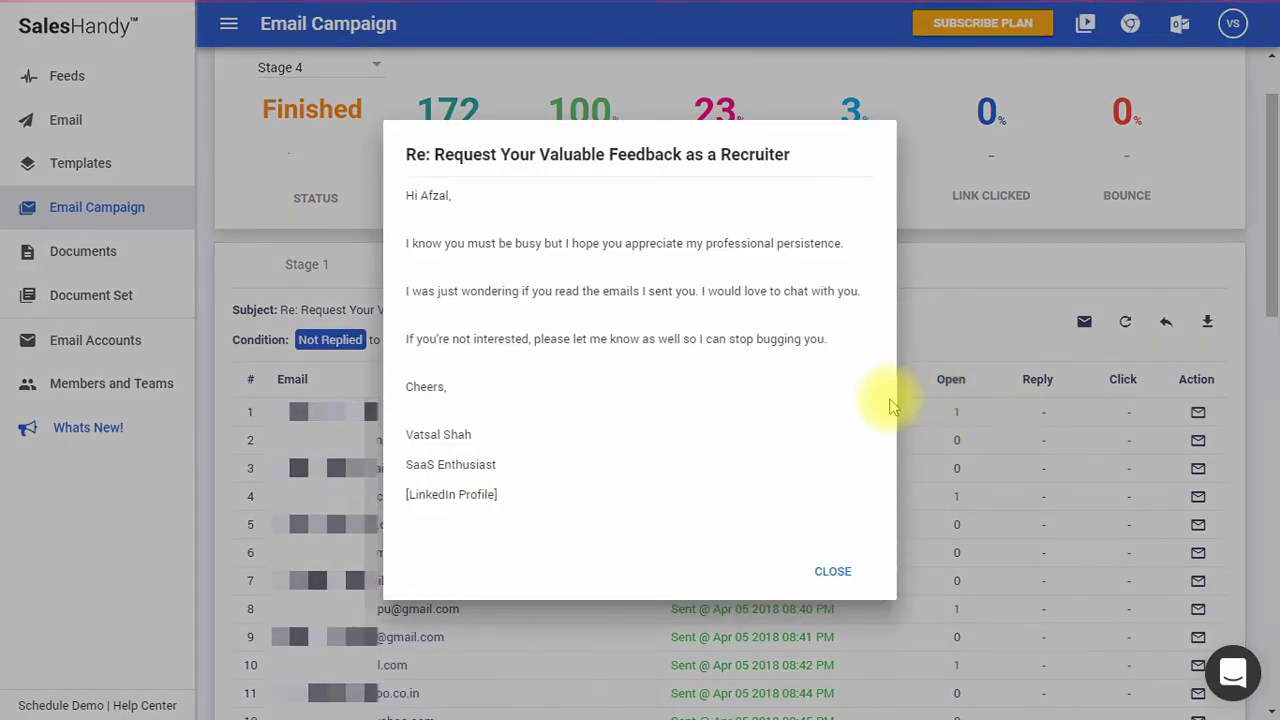
{"action": "left_click", "coordinate": [834, 571]}
{"action": "scroll", "coordinate": [586, 371], "scroll_direction": "up", "scroll_amount": 2}
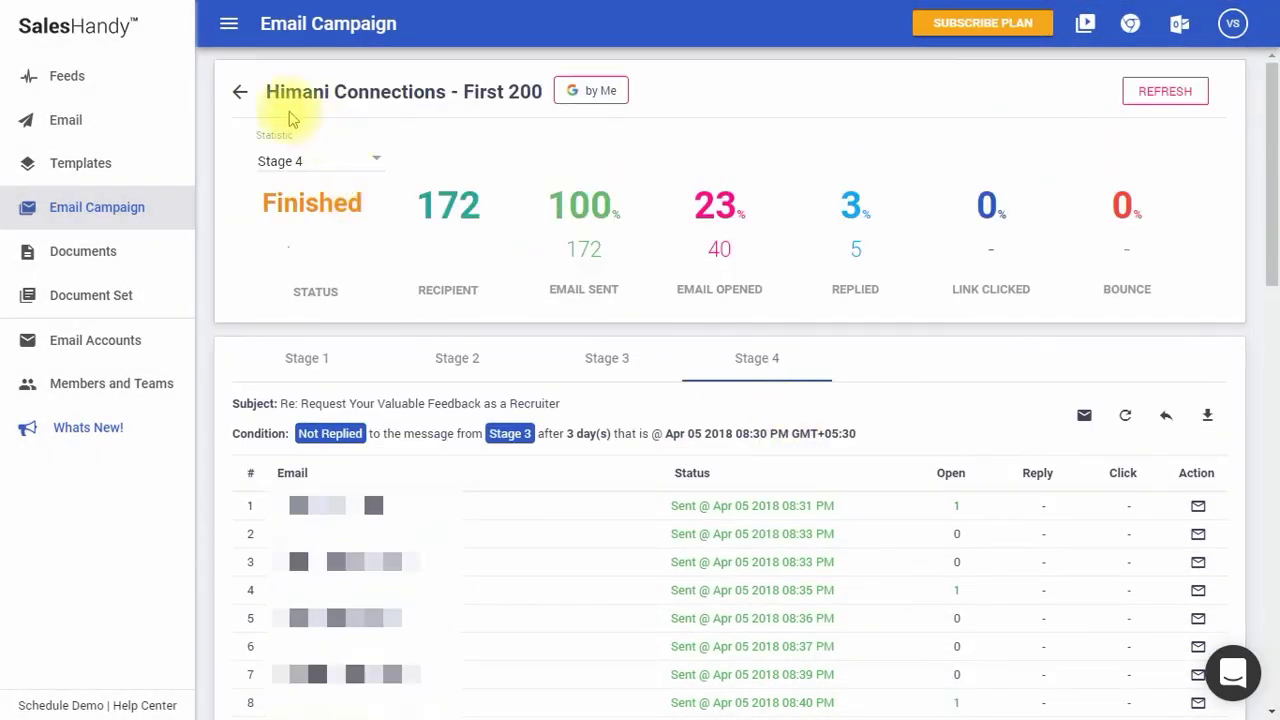
{"action": "left_click", "coordinate": [239, 94]}
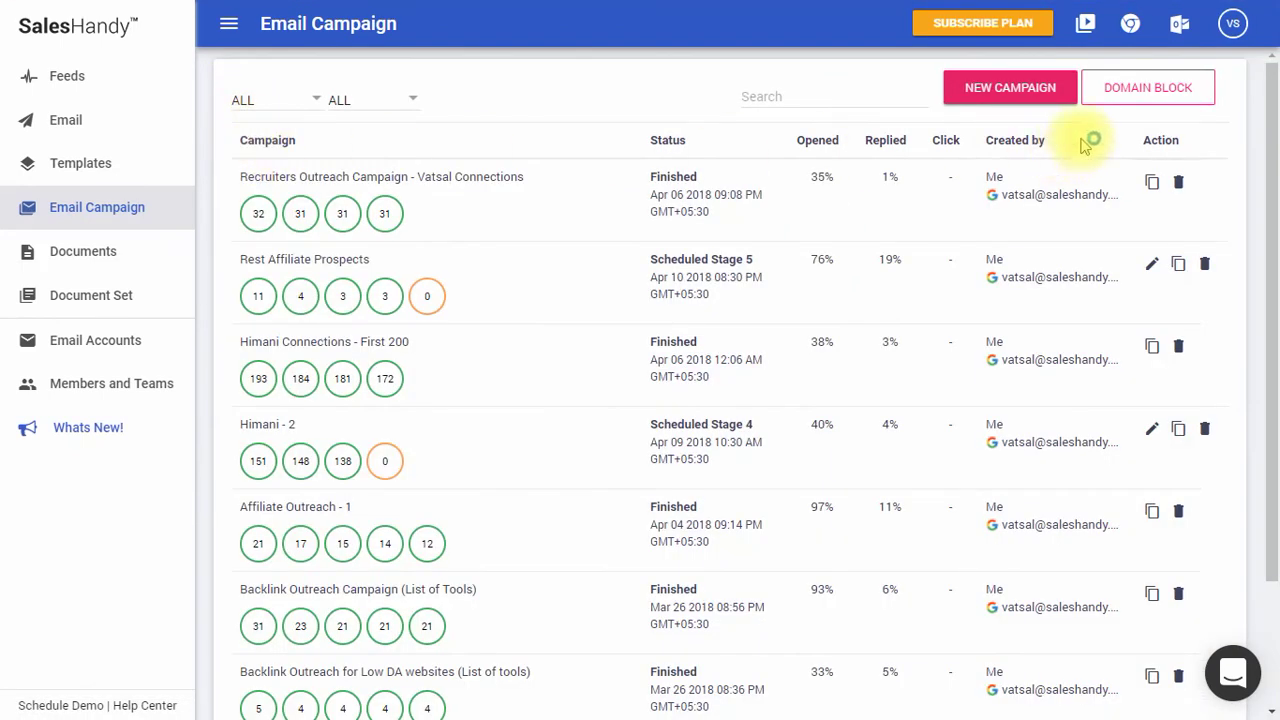
- Create a domain blocklist by uploading the sh-domain-blocklist-sample.csv file from Downloads with the Append Existing List option
{"action": "left_click", "coordinate": [1112, 90]}
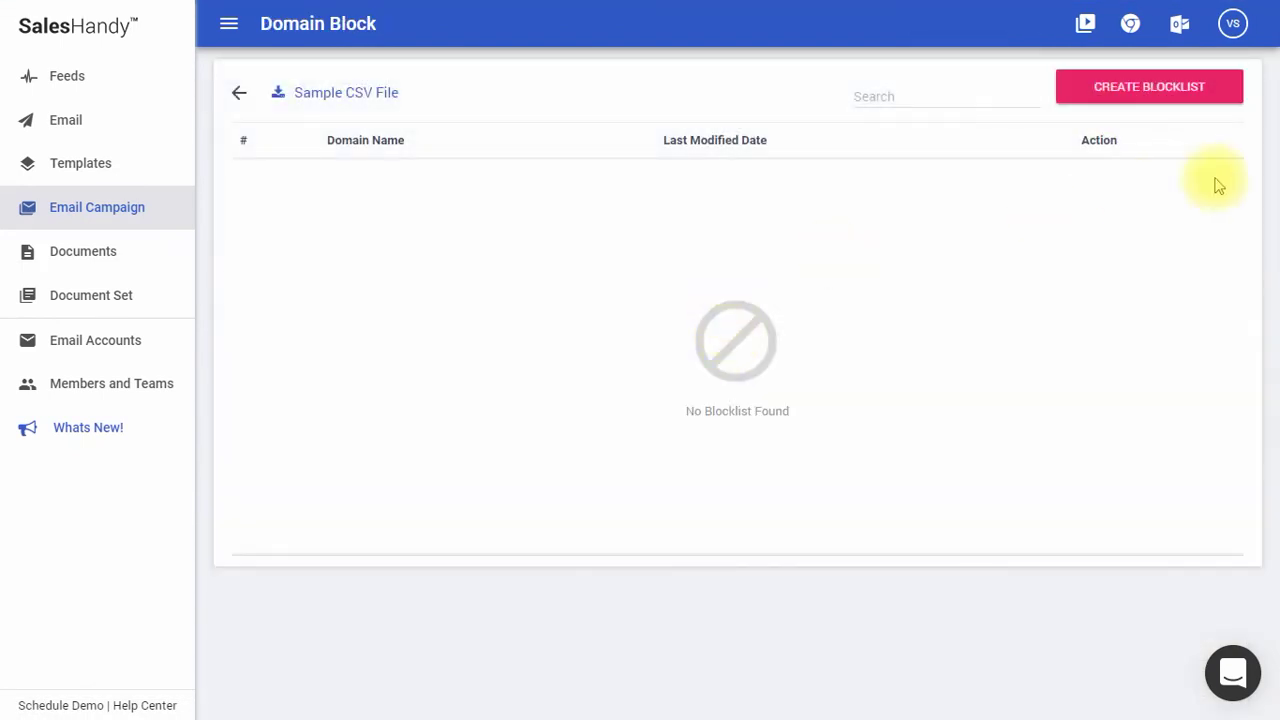
{"action": "left_click", "coordinate": [1170, 92]}
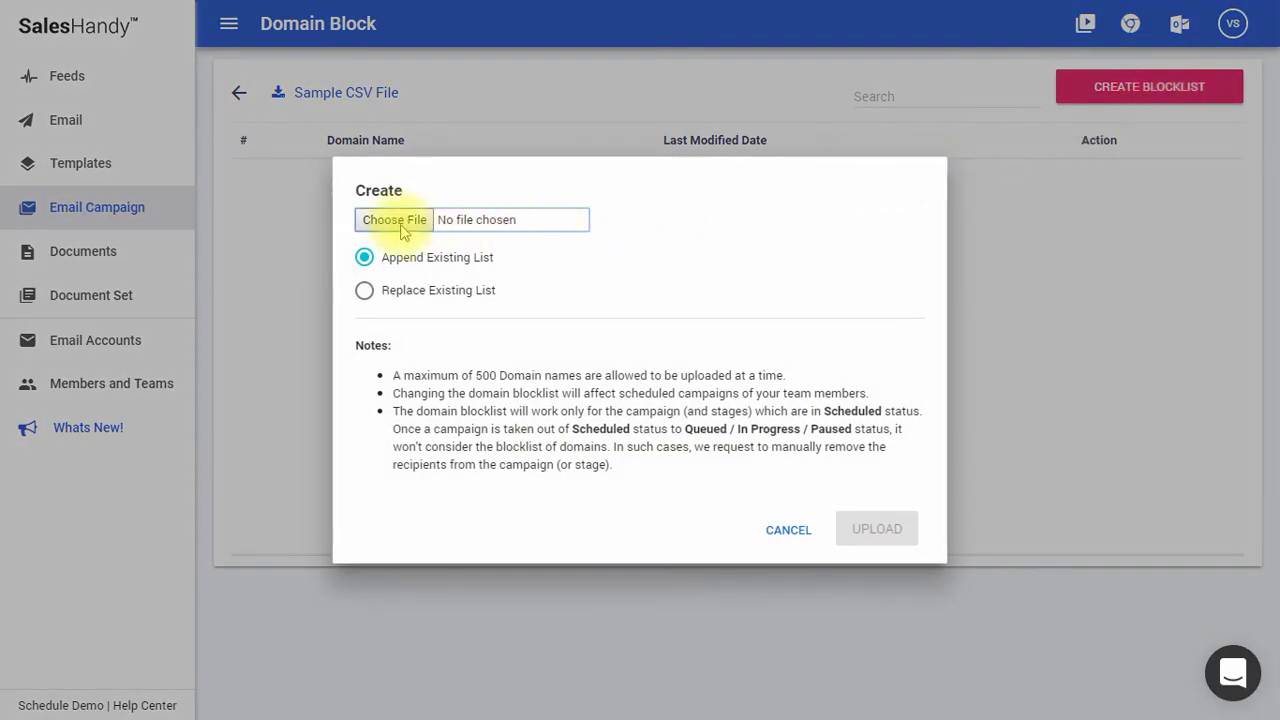
{"action": "left_click", "coordinate": [400, 228]}
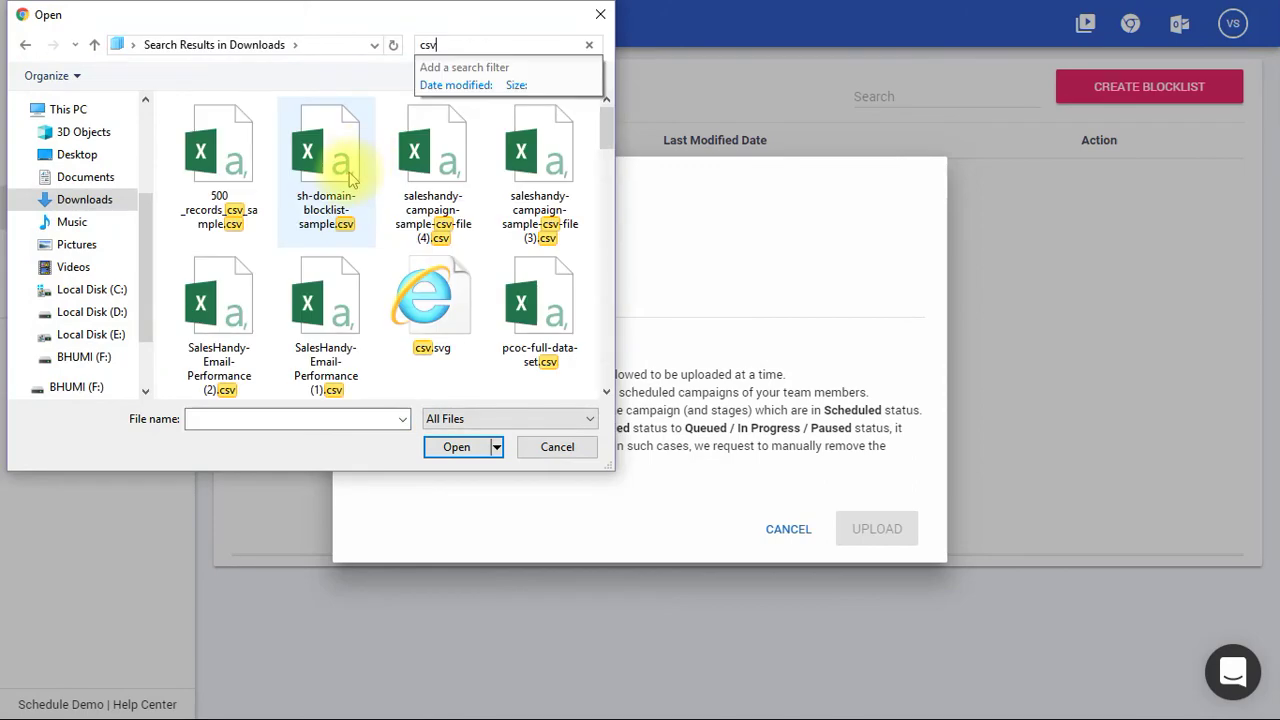
{"action": "double_click", "coordinate": [337, 170]}
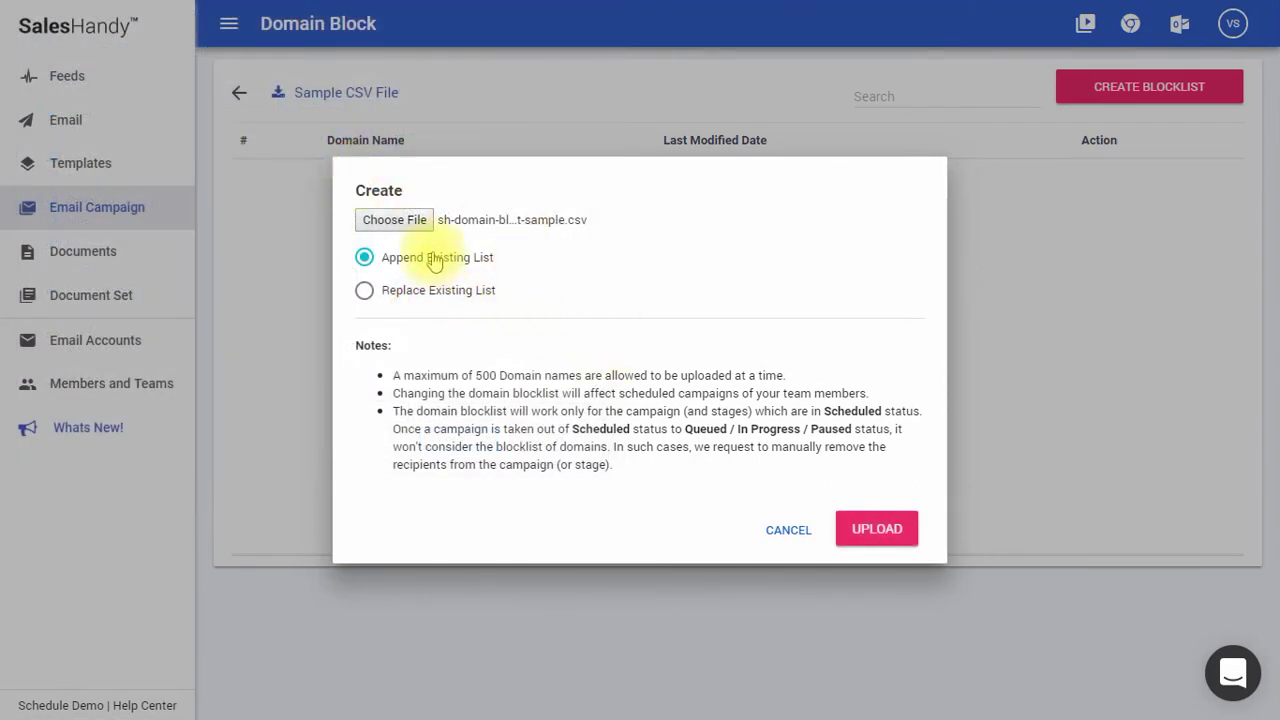
{"action": "left_click", "coordinate": [437, 292]}
{"action": "left_click", "coordinate": [437, 257]}
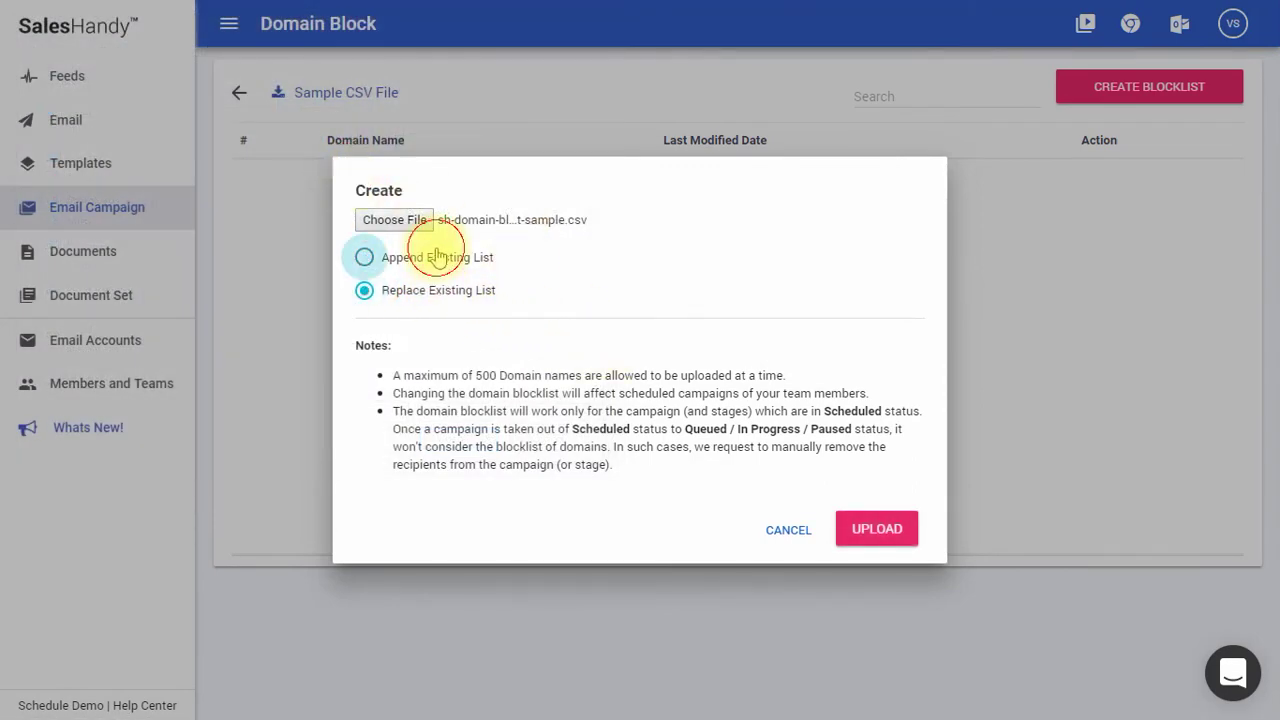
{"action": "left_click", "coordinate": [884, 538]}
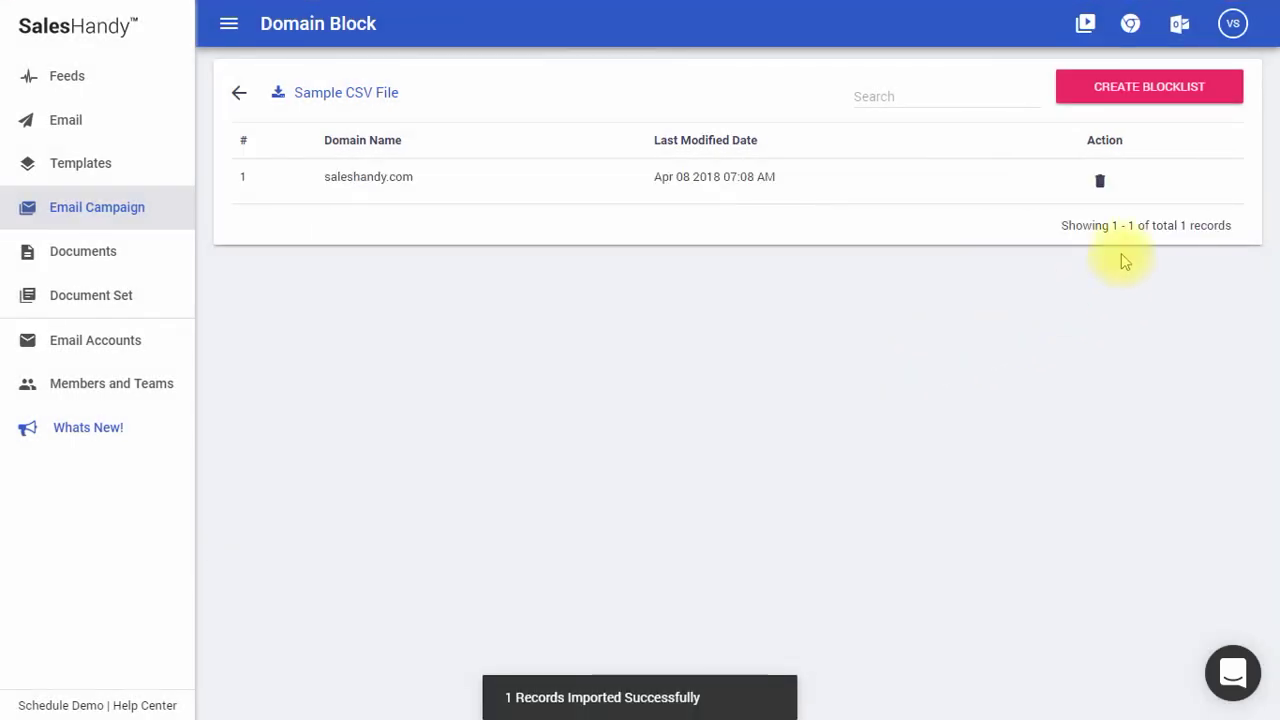
- Delete the saleshandy.com domain from the domain blocklist and confirm the deletion
{"action": "left_click", "coordinate": [1100, 182]}
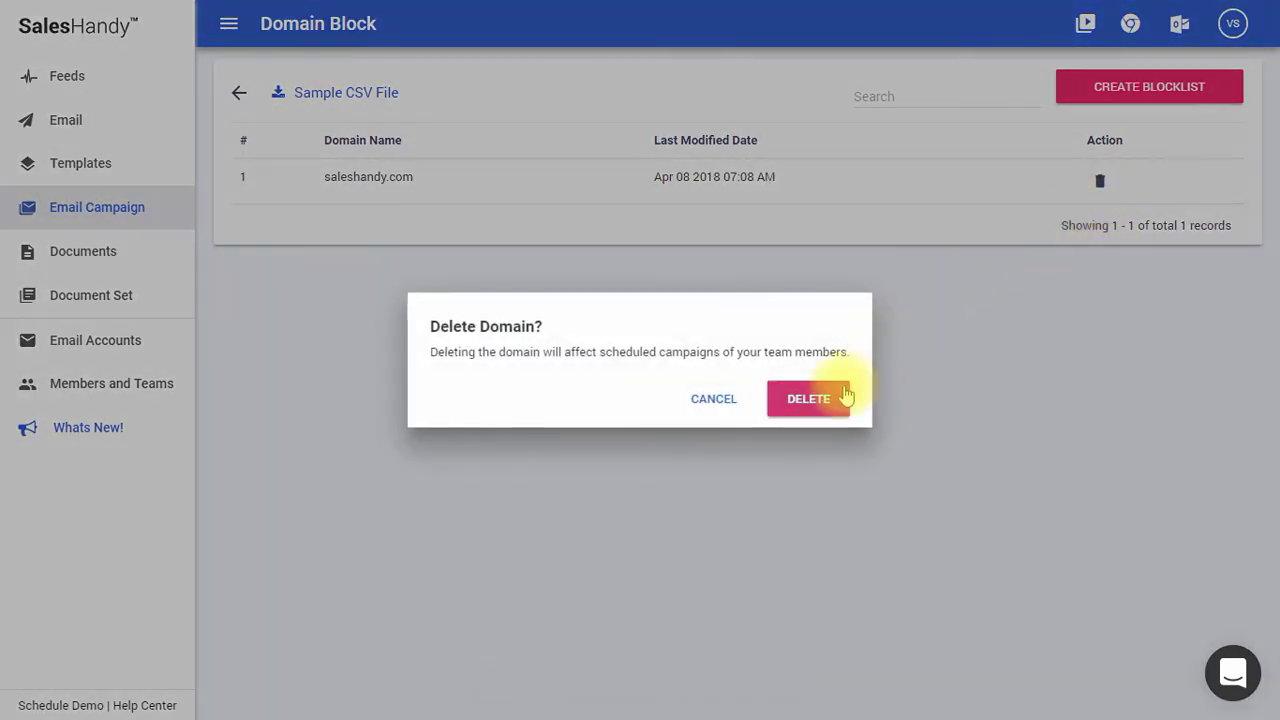
{"action": "left_click", "coordinate": [843, 398]}
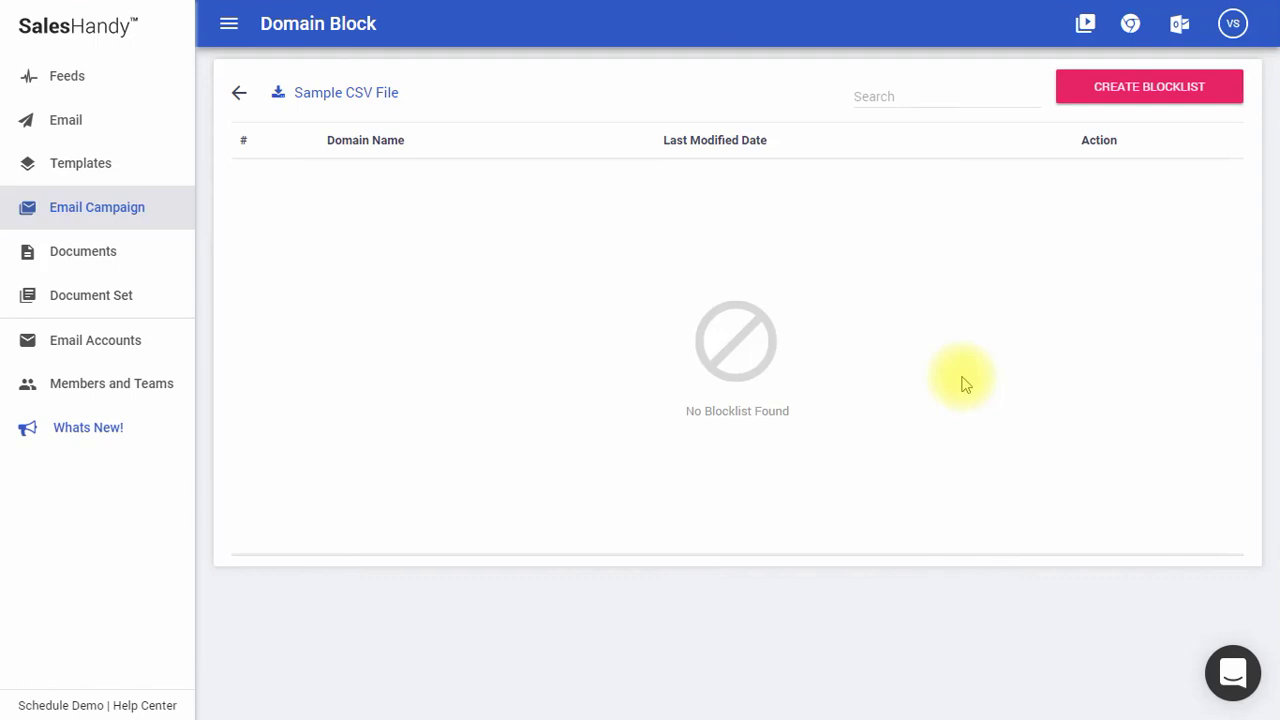
- Look at the support chat messenger and close it again
{"action": "left_click", "coordinate": [1233, 672]}
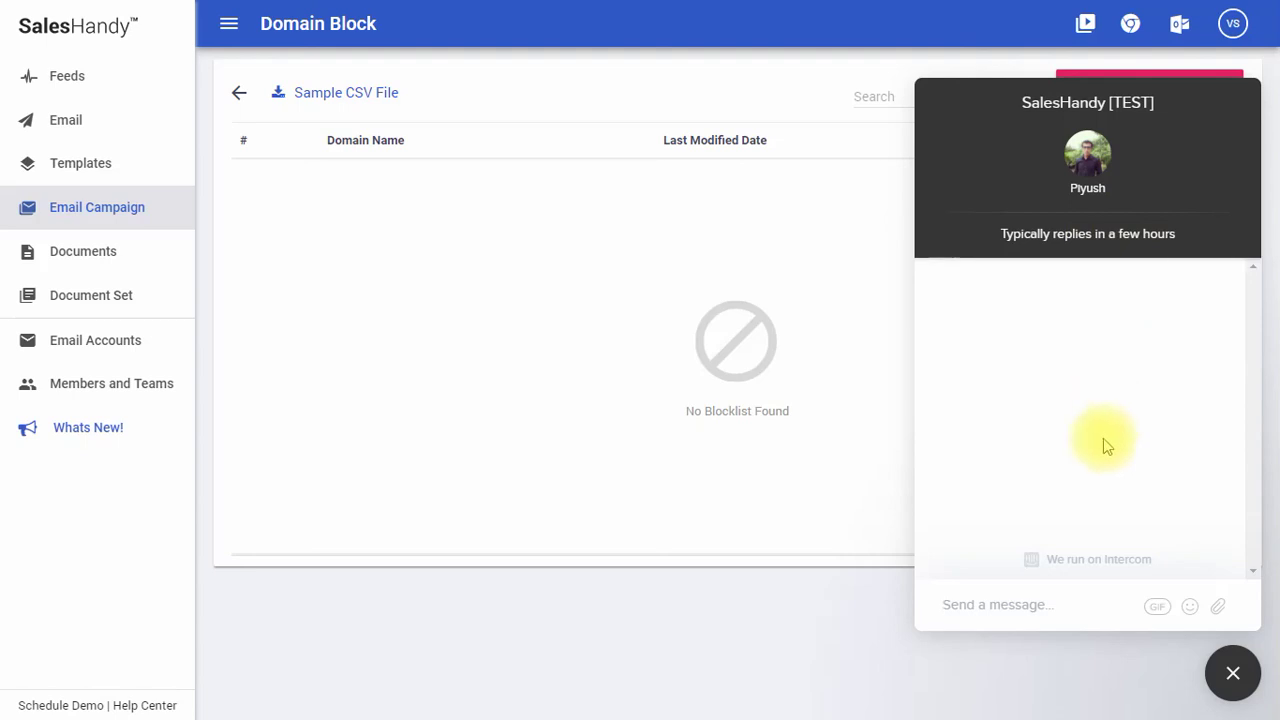
{"action": "left_click", "coordinate": [1235, 672]}
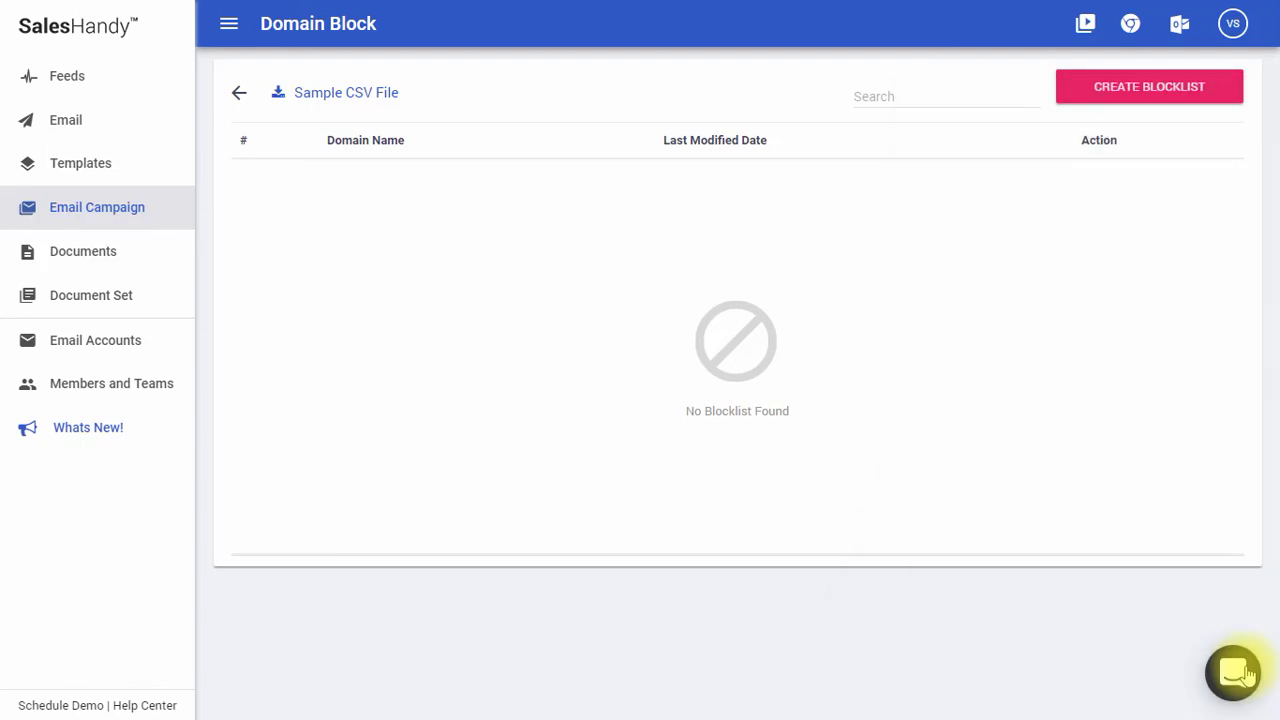